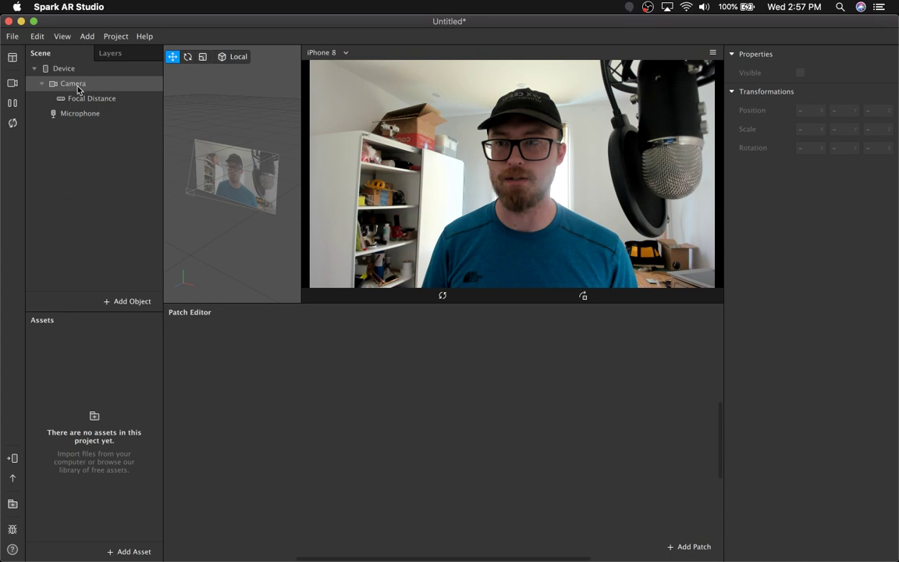
Add a face tracker with a face mesh under the Camera.
{"action": "right_click", "coordinate": [121, 88]}
{"action": "mouse_move", "coordinate": [118, 92]}
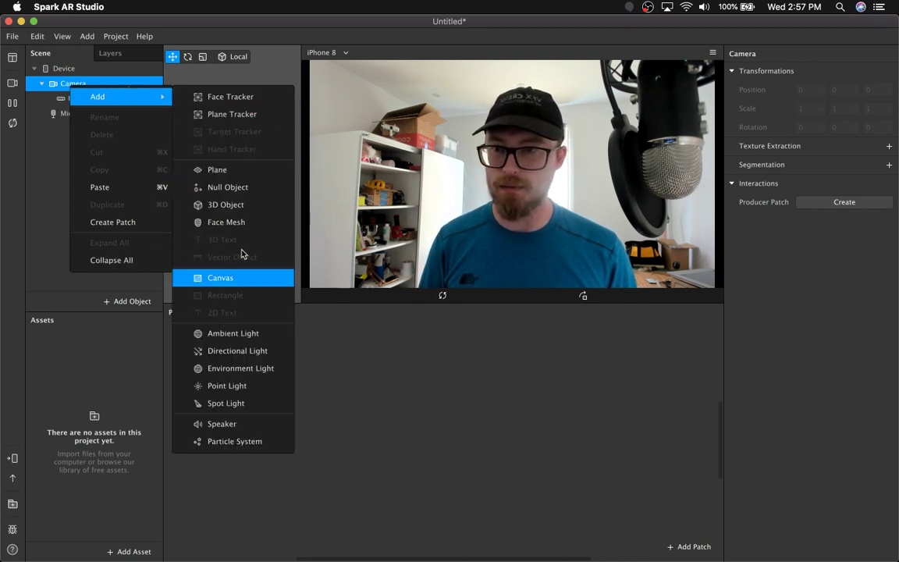
{"action": "left_click", "coordinate": [226, 222]}
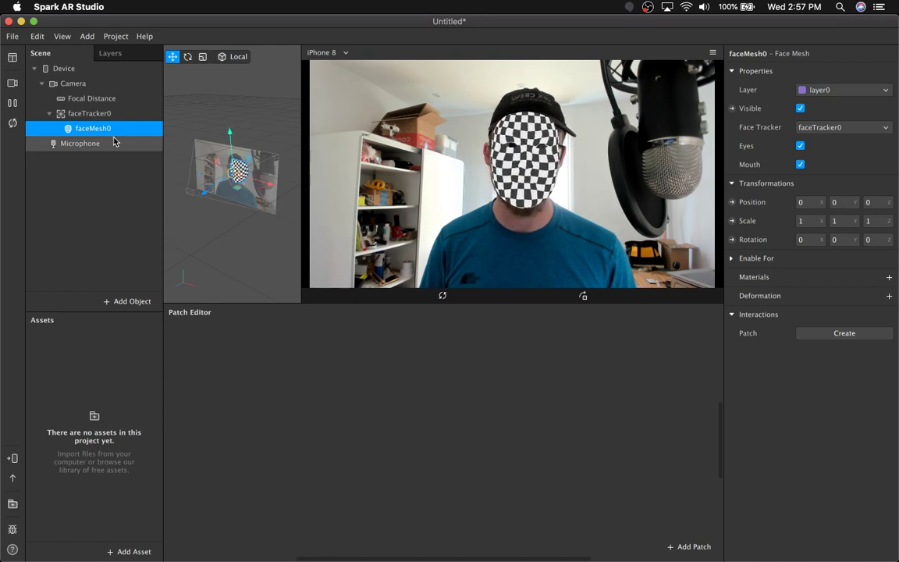
Give the face mesh a new material named faceretouch using the Retouching shader.
{"action": "left_click", "coordinate": [889, 278]}
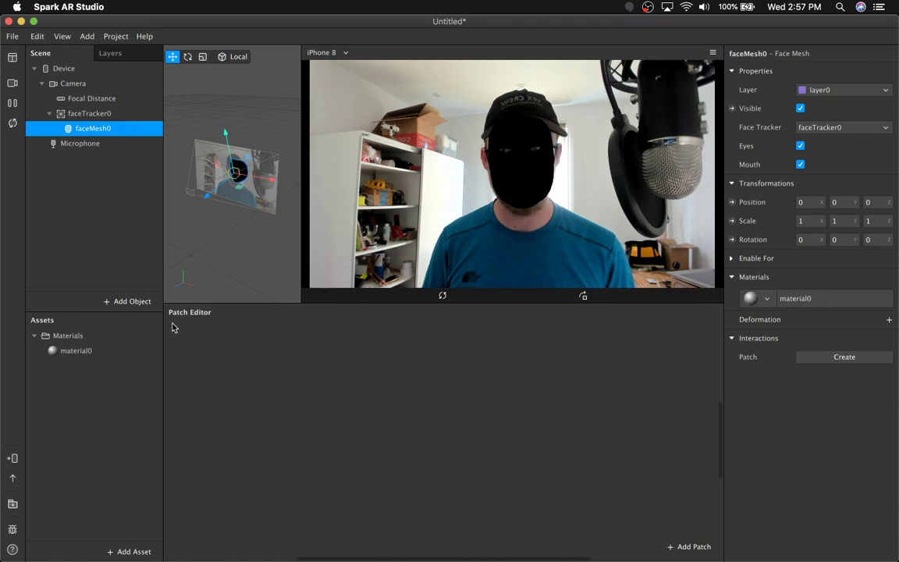
{"action": "double_click", "coordinate": [91, 351]}
{"action": "type", "text": "fa"}
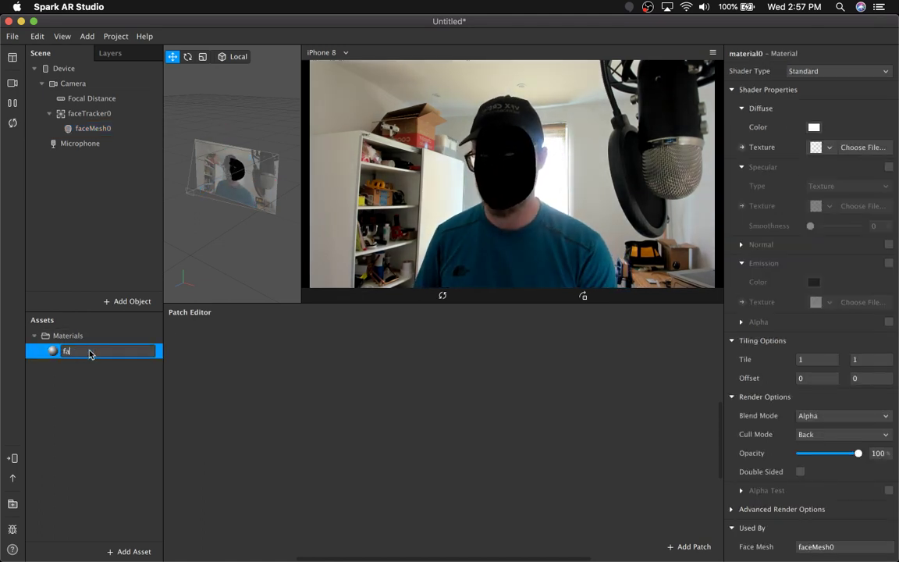
{"action": "type", "text": "ceretouch"}
{"action": "key", "text": "Return"}
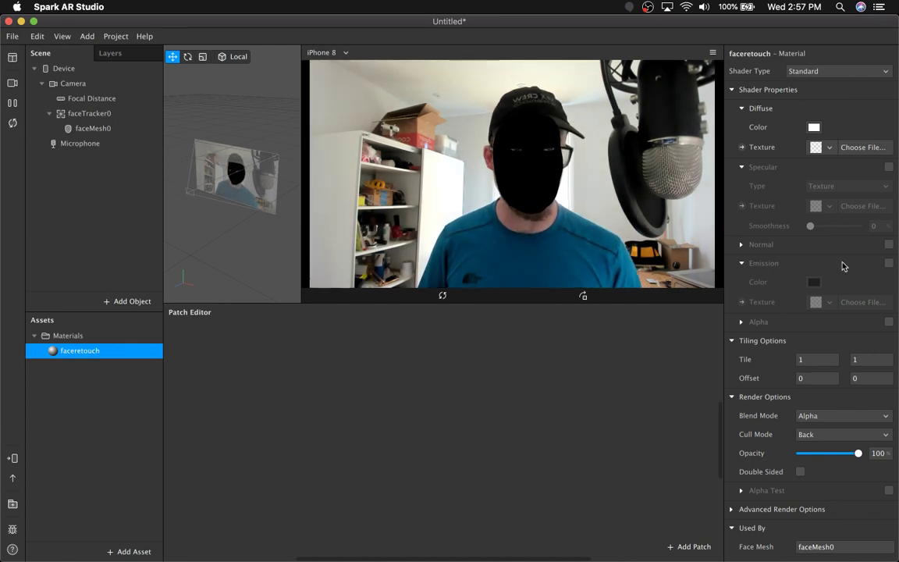
{"action": "left_click", "coordinate": [825, 71]}
{"action": "left_click", "coordinate": [820, 75]}
{"action": "left_click", "coordinate": [822, 72]}
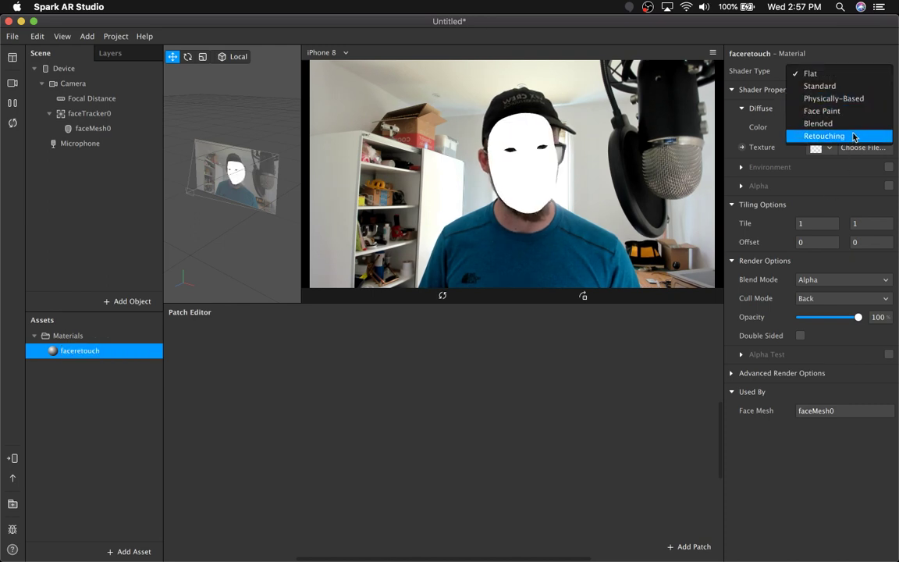
{"action": "left_click", "coordinate": [843, 136]}
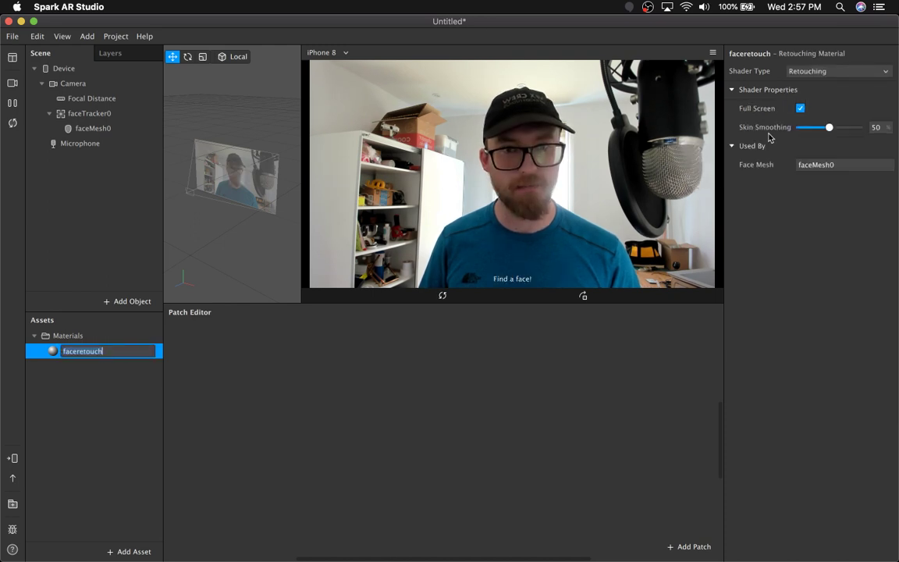
Drag the faceretouch Skin Smoothing slider up to 100.
{"action": "left_click_drag", "start_coordinate": [825, 136], "coordinate": [858, 128]}
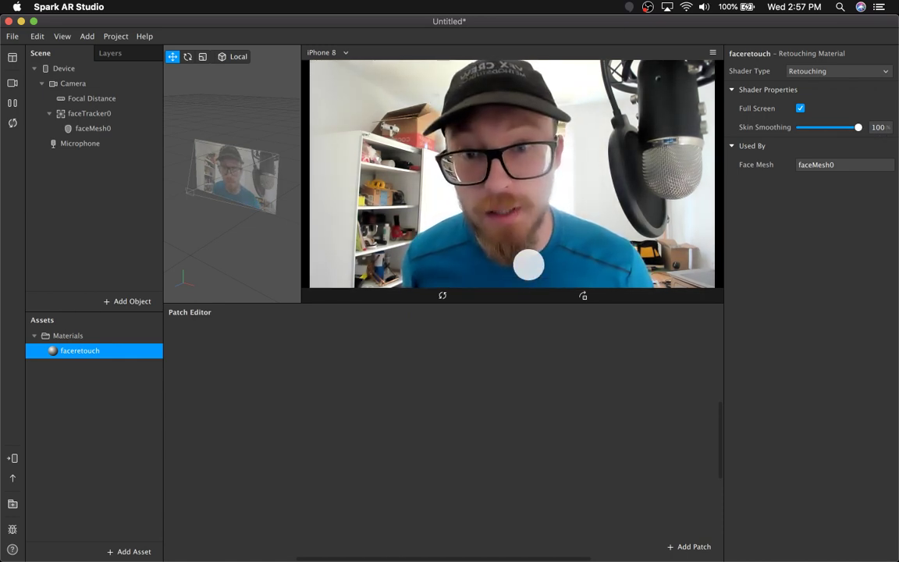
{"action": "left_click_drag", "start_coordinate": [860, 127], "coordinate": [887, 139]}
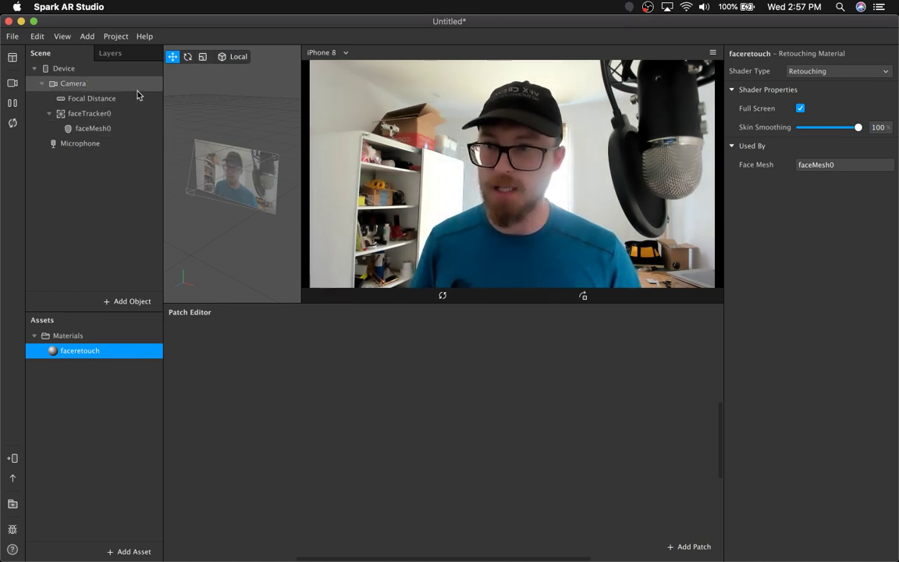
Add canvas0 under Focal Distance and a rectangle0 inside it.
{"action": "right_click", "coordinate": [103, 84]}
{"action": "left_click", "coordinate": [88, 101]}
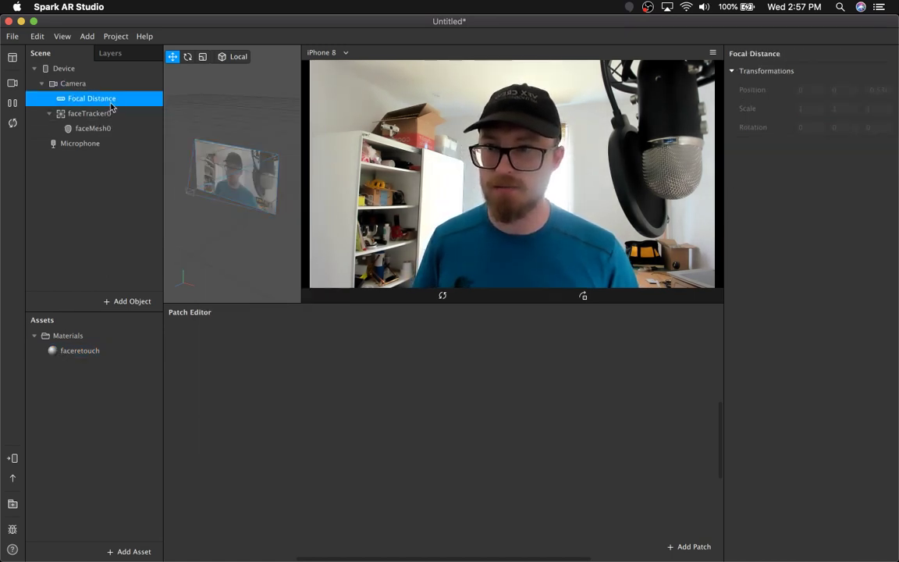
{"action": "right_click", "coordinate": [102, 105]}
{"action": "mouse_move", "coordinate": [158, 110]}
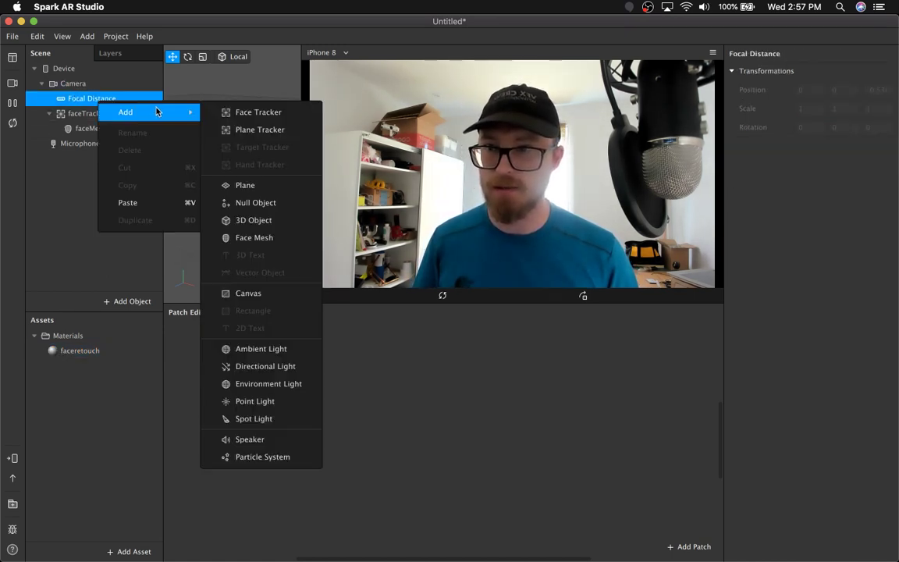
{"action": "left_click", "coordinate": [272, 290]}
{"action": "right_click", "coordinate": [115, 115]}
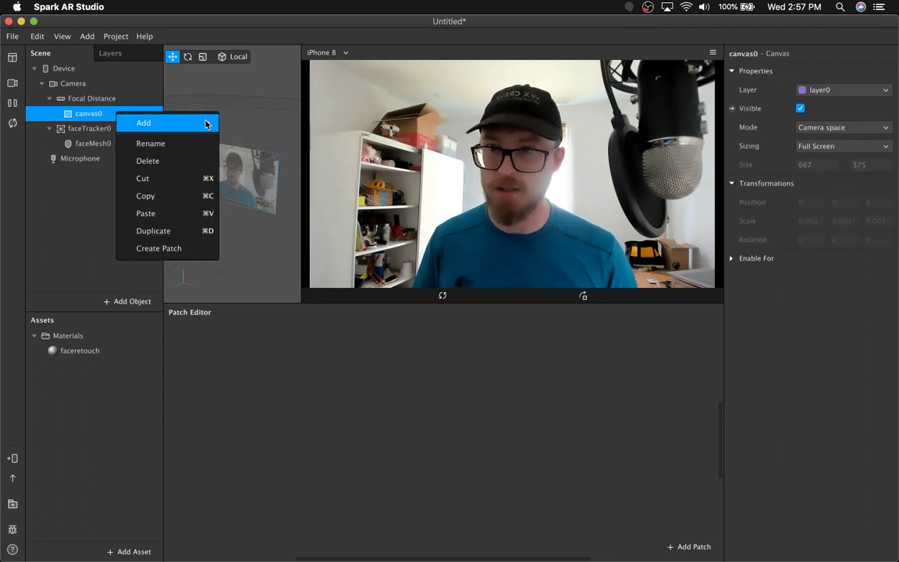
{"action": "mouse_move", "coordinate": [207, 124]}
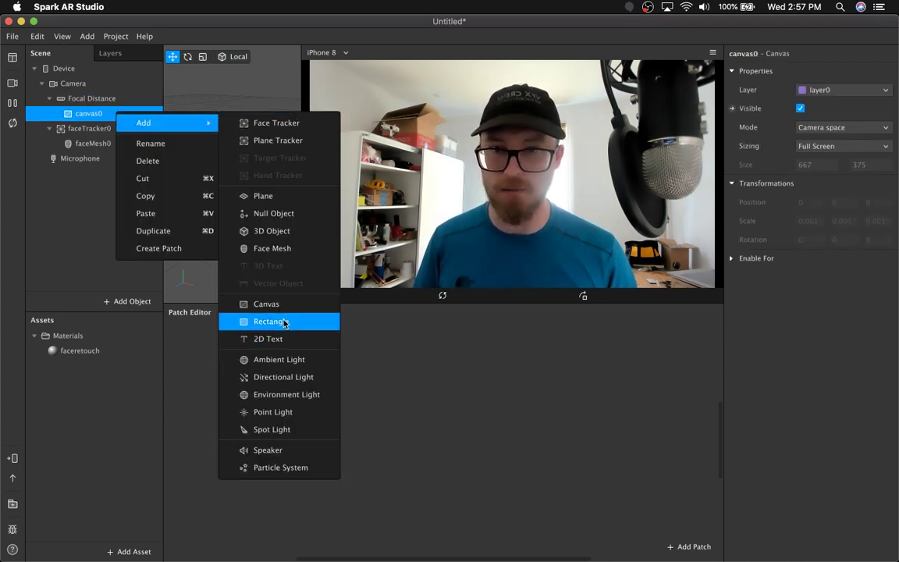
{"action": "left_click", "coordinate": [285, 323]}
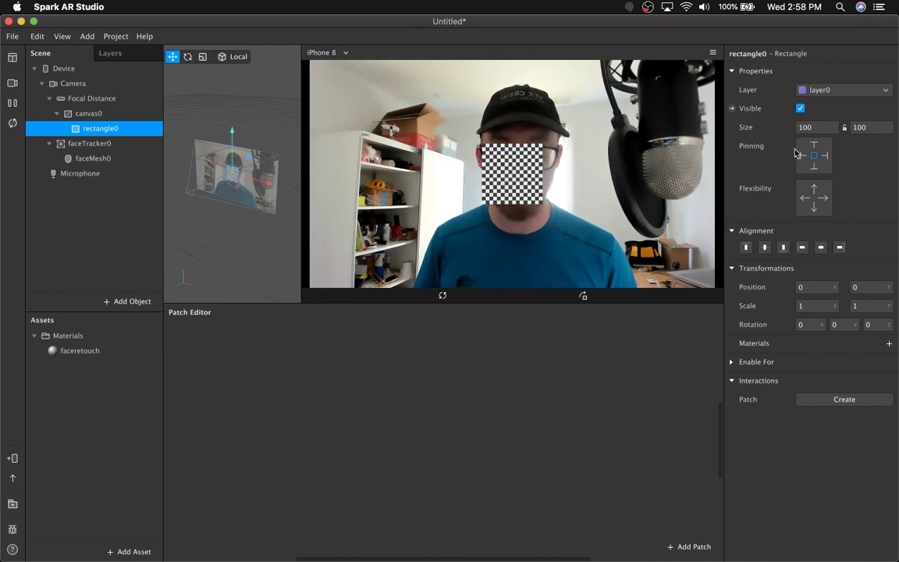
Stretch rectangle0 to fill the full width and height, 667 × 375.
{"action": "left_click", "coordinate": [97, 115]}
{"action": "left_click", "coordinate": [98, 127]}
{"action": "left_click", "coordinate": [812, 129]}
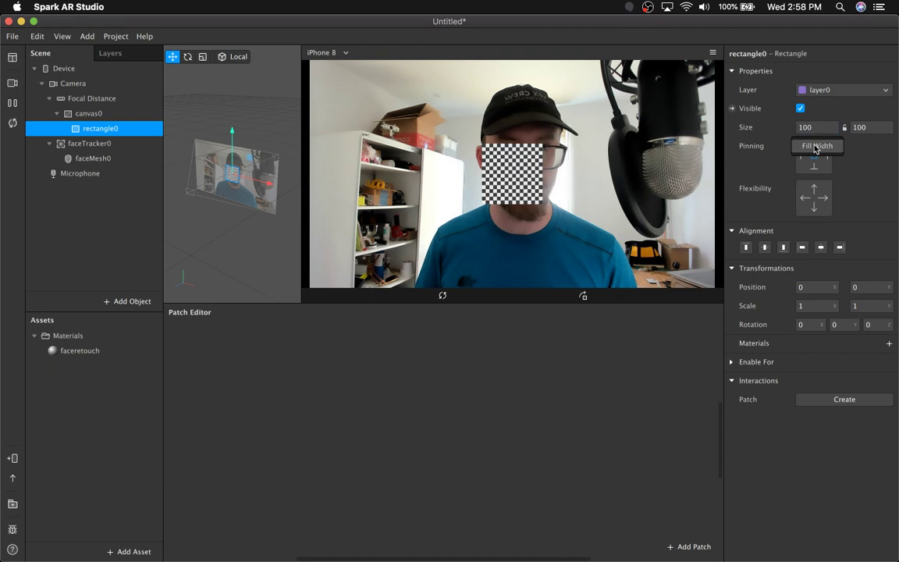
{"action": "left_click", "coordinate": [818, 146]}
{"action": "left_click", "coordinate": [868, 127]}
{"action": "left_click", "coordinate": [876, 146]}
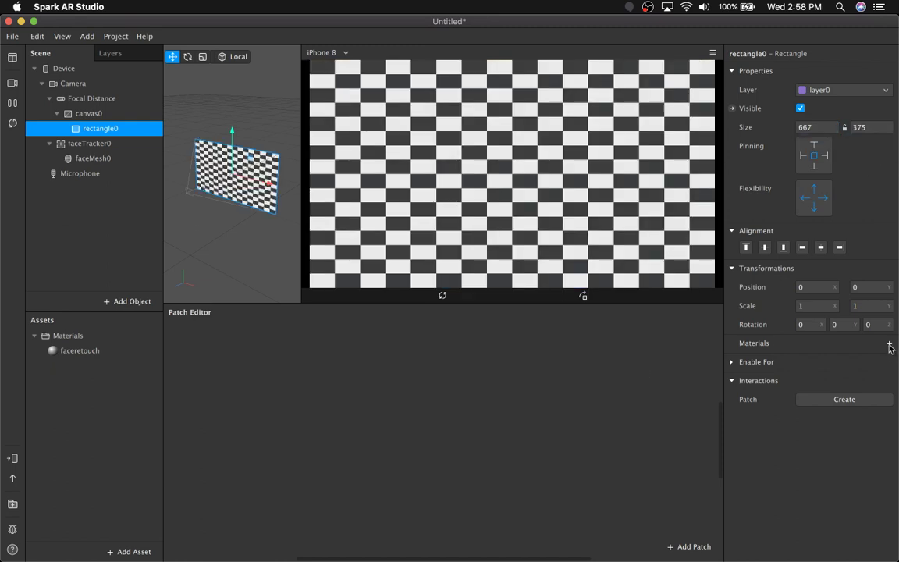
Give rectangle0 a new material named bg using the Flat shader.
{"action": "left_click", "coordinate": [890, 346]}
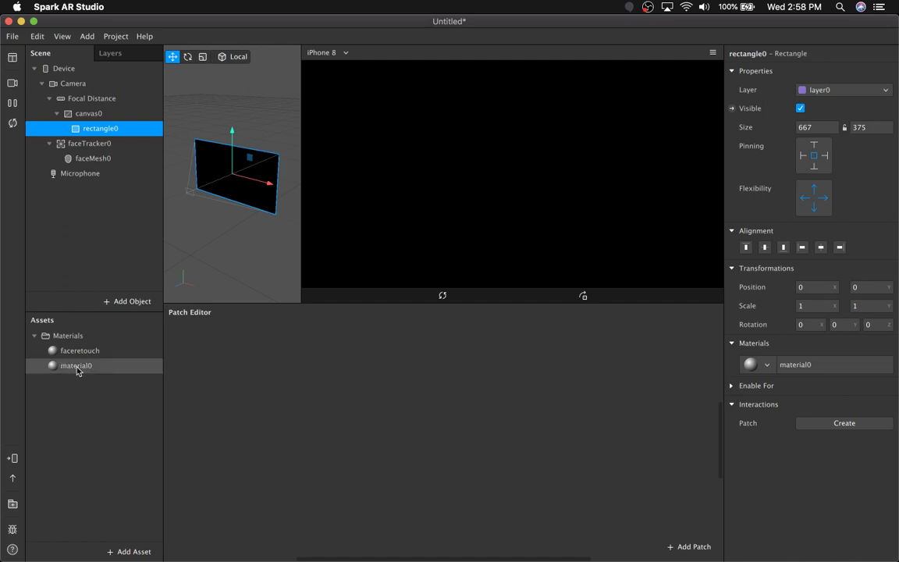
{"action": "double_click", "coordinate": [76, 370]}
{"action": "type", "text": "bg"}
{"action": "key", "text": "Return"}
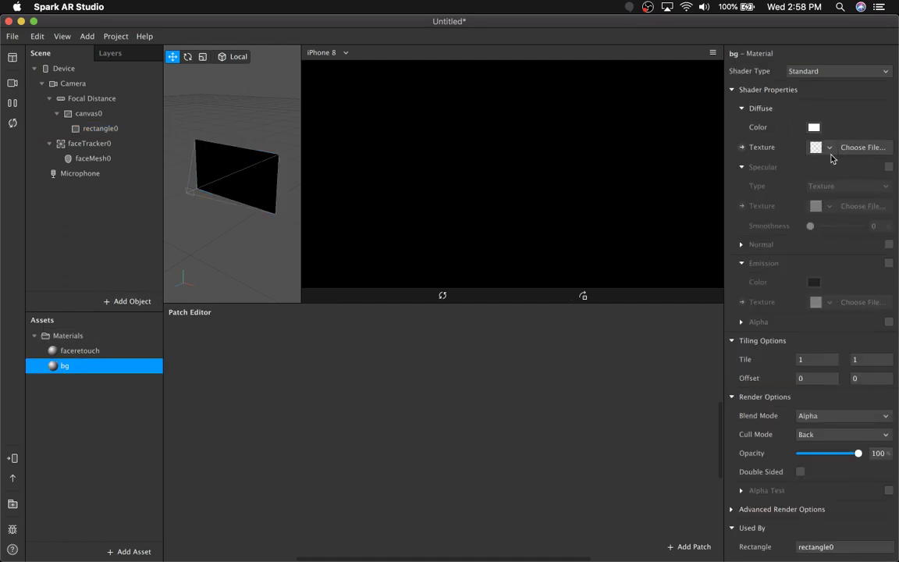
{"action": "left_click", "coordinate": [821, 71]}
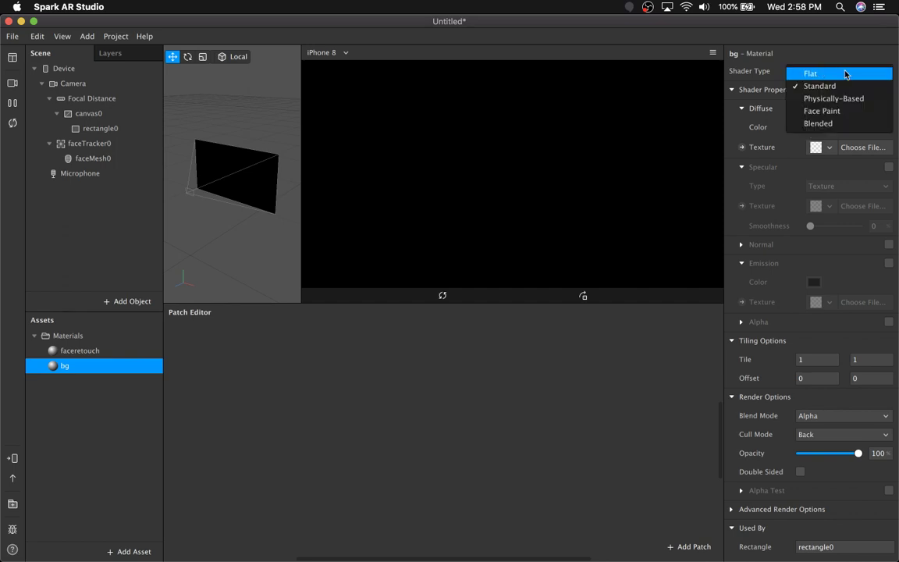
{"action": "key", "text": "Return"}
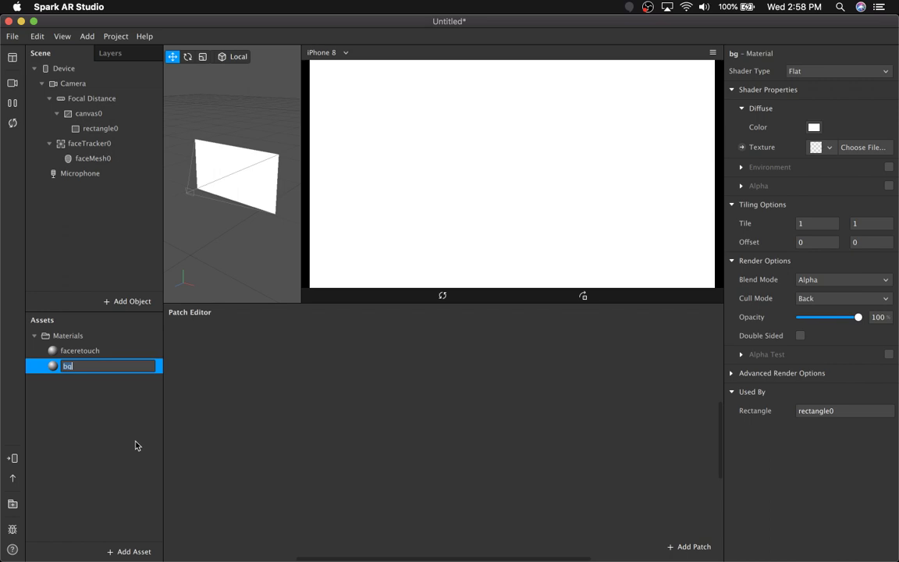
{"action": "left_click", "coordinate": [122, 396]}
{"action": "left_click", "coordinate": [99, 87]}
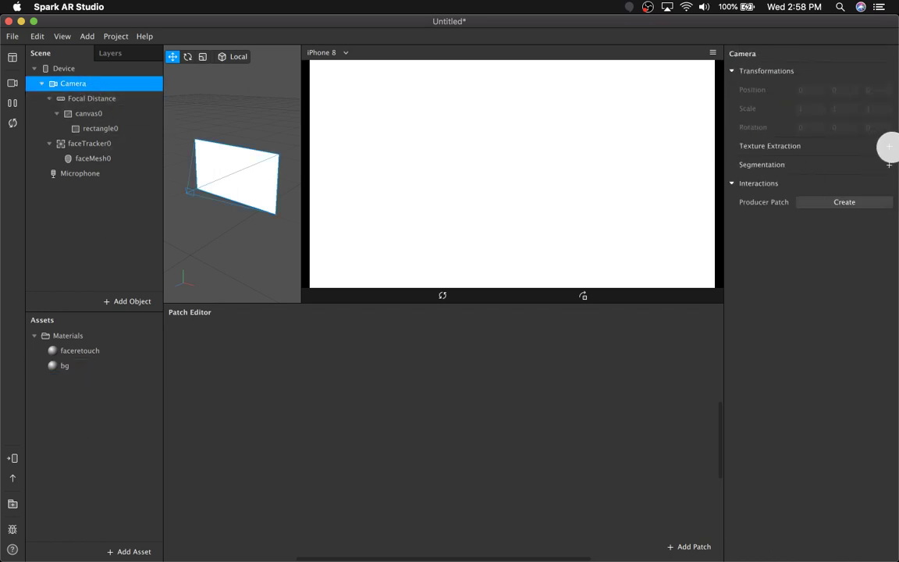
Extract cameraTexture0 and connect its RGBA to bg's Diffuse Texture patch.
{"action": "left_click", "coordinate": [889, 146]}
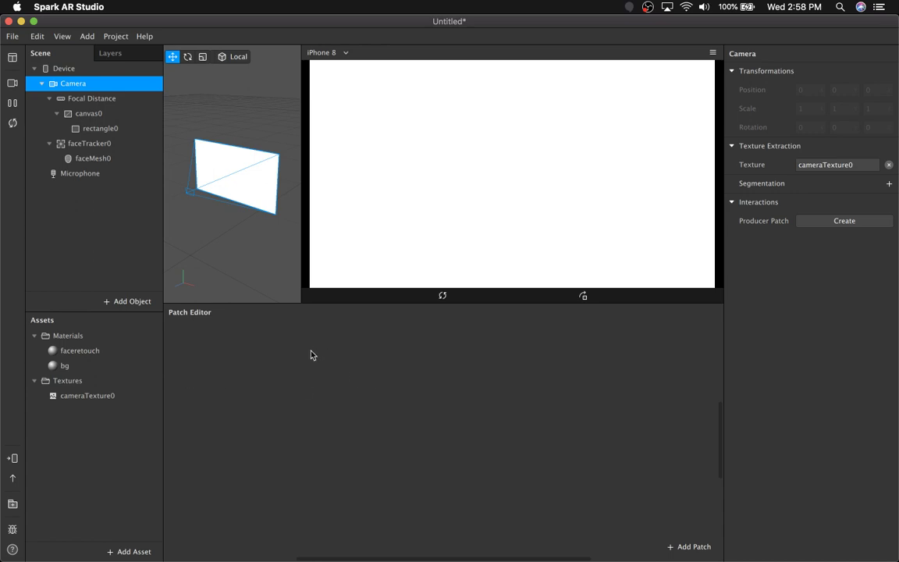
{"action": "left_click_drag", "start_coordinate": [104, 395], "coordinate": [292, 387]}
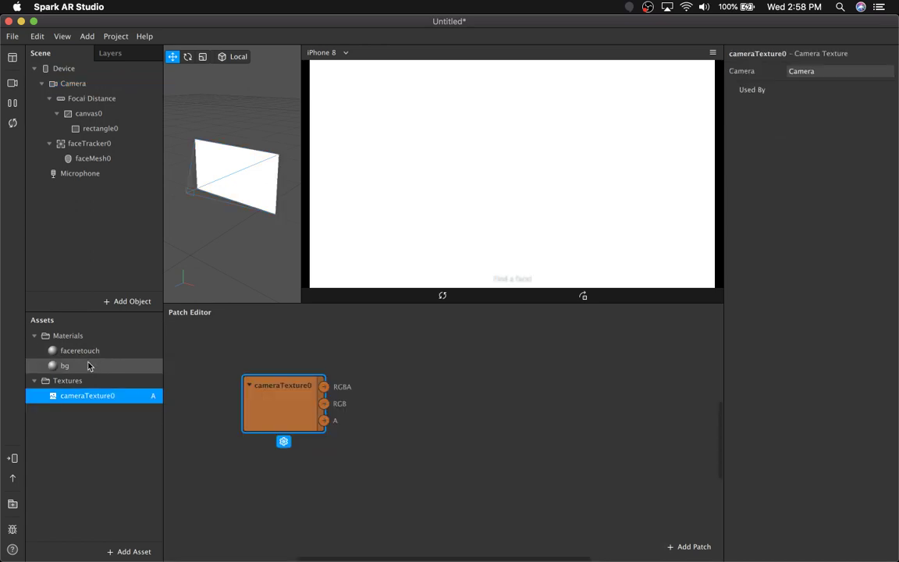
{"action": "left_click", "coordinate": [78, 366]}
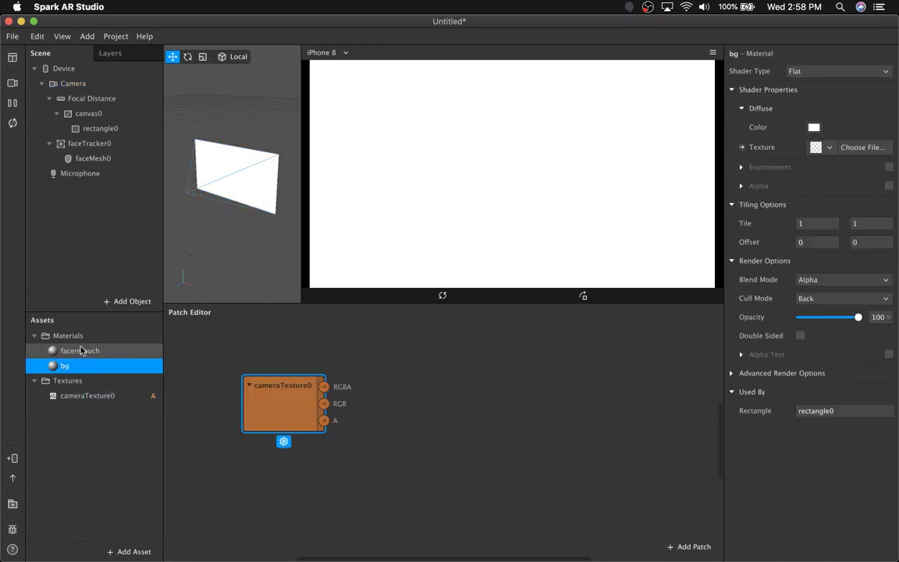
{"action": "left_click", "coordinate": [742, 149]}
{"action": "left_click_drag", "start_coordinate": [325, 387], "coordinate": [459, 409]}
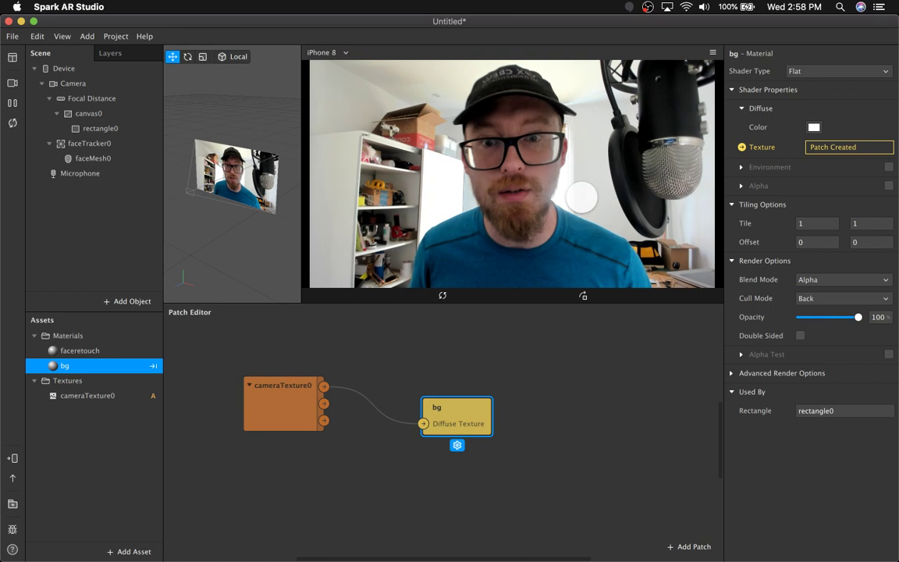
Toggle canvas0's Visible checkbox off and on, leaving the canvas visible.
{"action": "left_click", "coordinate": [126, 114]}
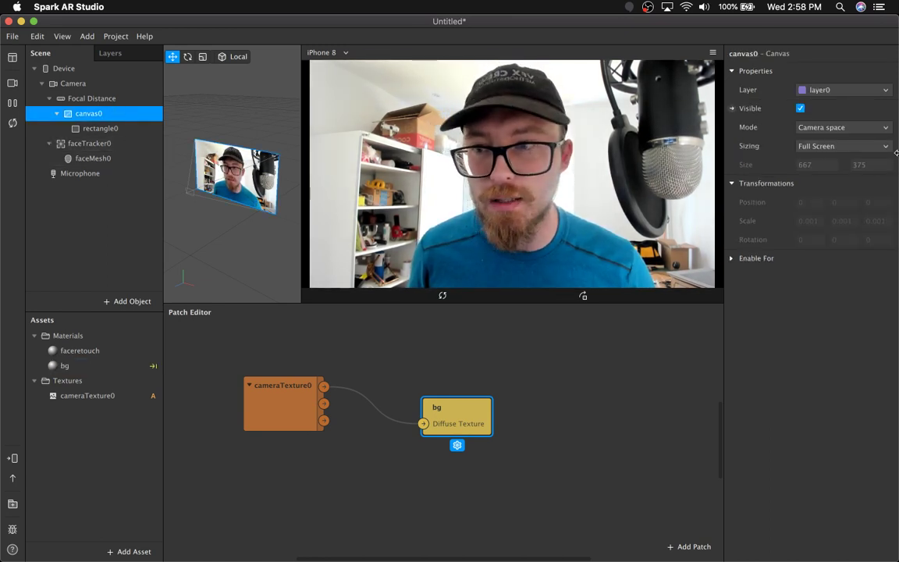
{"action": "left_click", "coordinate": [801, 108]}
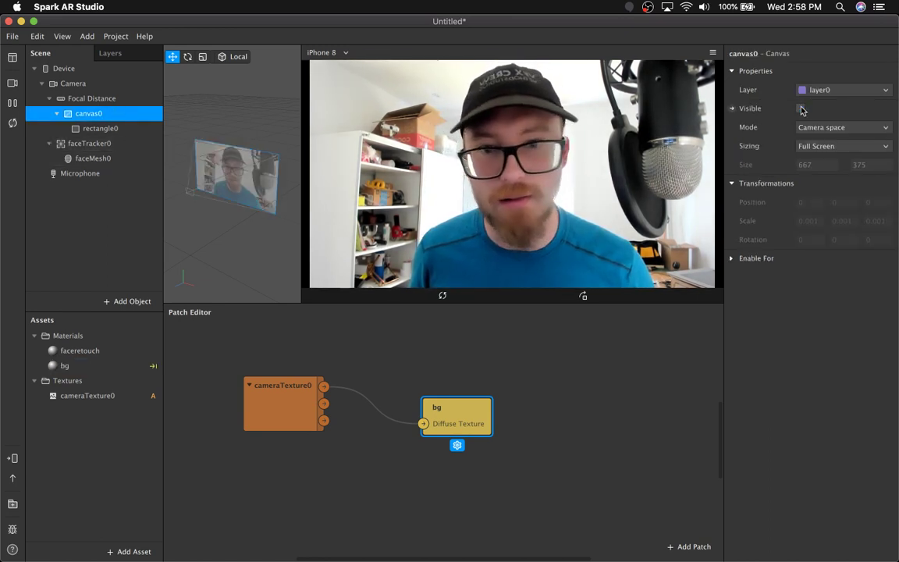
{"action": "left_click", "coordinate": [800, 109]}
{"action": "left_click", "coordinate": [801, 109]}
{"action": "left_click", "coordinate": [801, 109]}
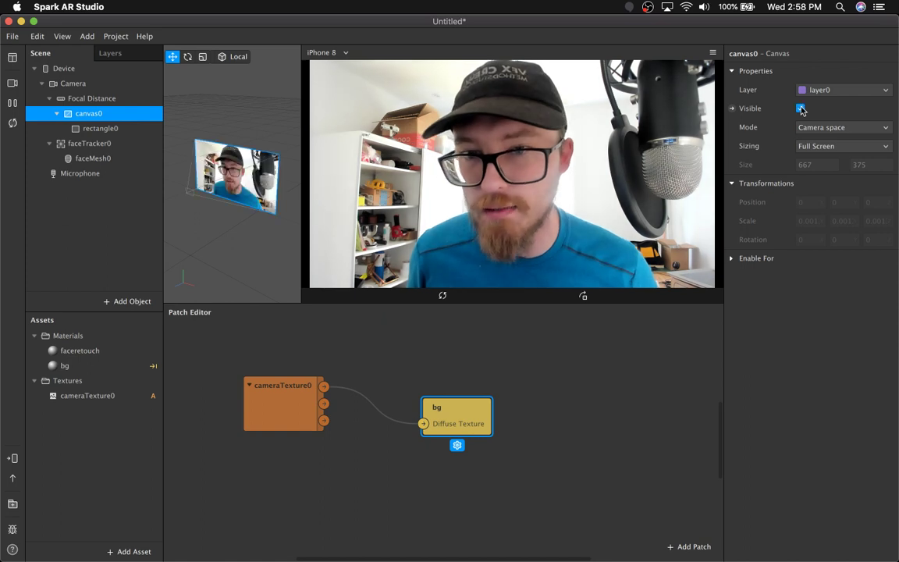
{"action": "left_click", "coordinate": [800, 109]}
{"action": "left_click", "coordinate": [801, 108]}
{"action": "left_click", "coordinate": [800, 108]}
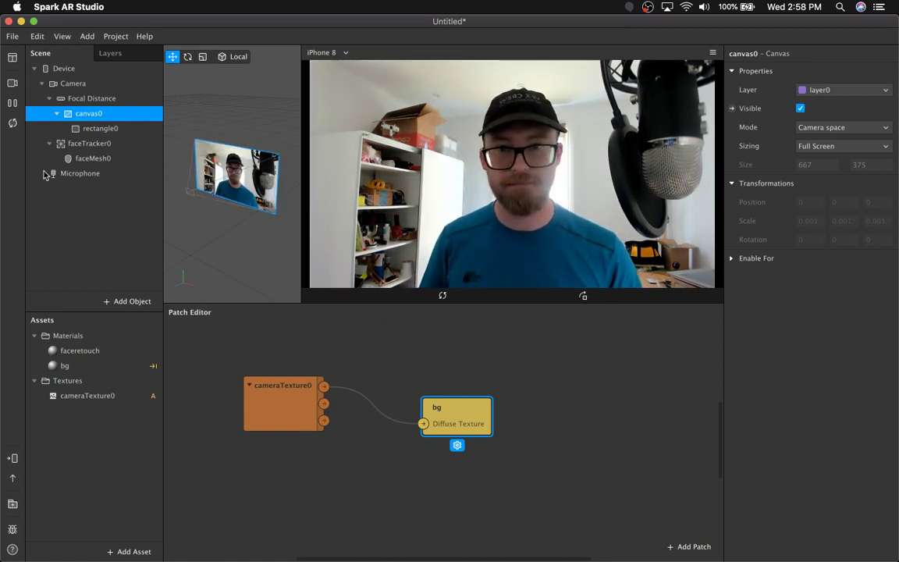
{"action": "left_click", "coordinate": [95, 128]}
{"action": "left_click", "coordinate": [96, 114]}
Put canvas0 on a newly created layer1 and move rectangle0 onto layer1.
{"action": "left_click", "coordinate": [859, 90]}
{"action": "left_click", "coordinate": [850, 108]}
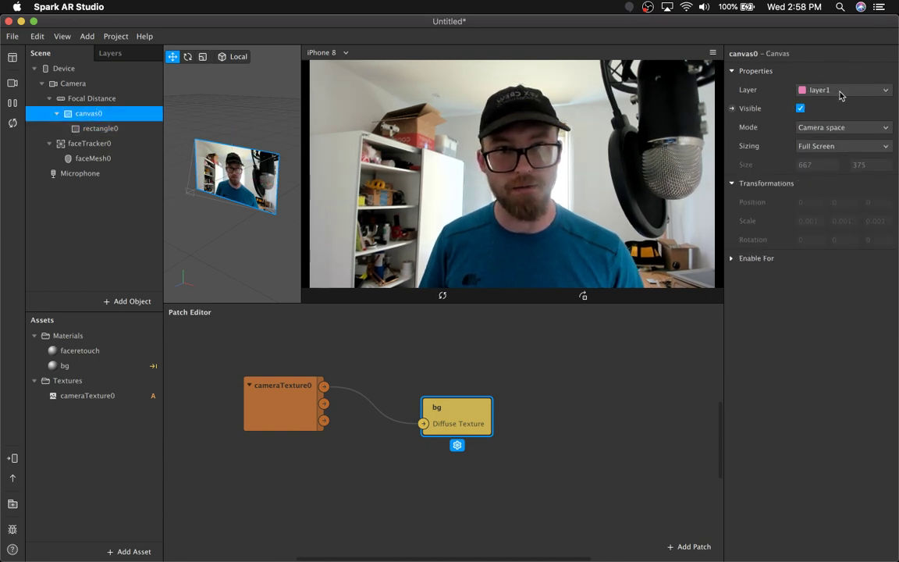
{"action": "left_click", "coordinate": [105, 129]}
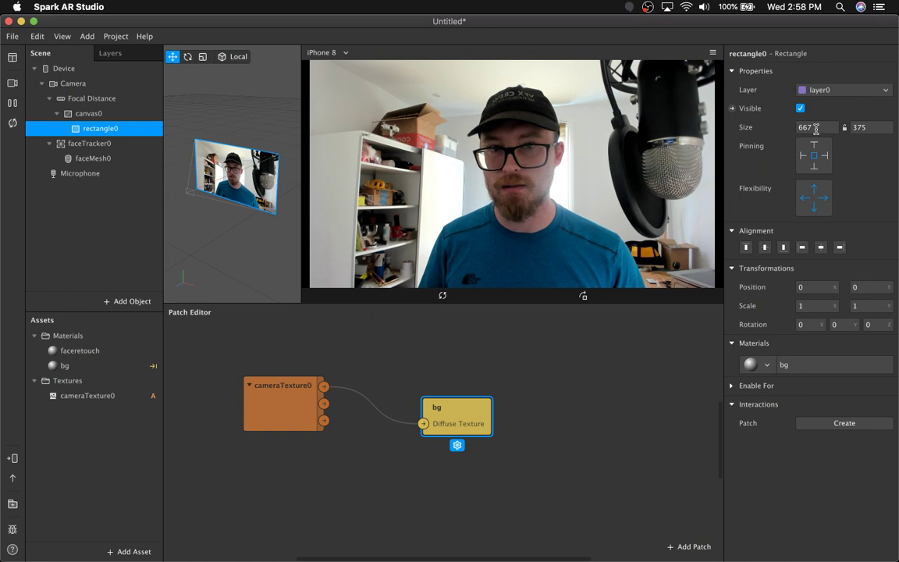
{"action": "left_click", "coordinate": [838, 91]}
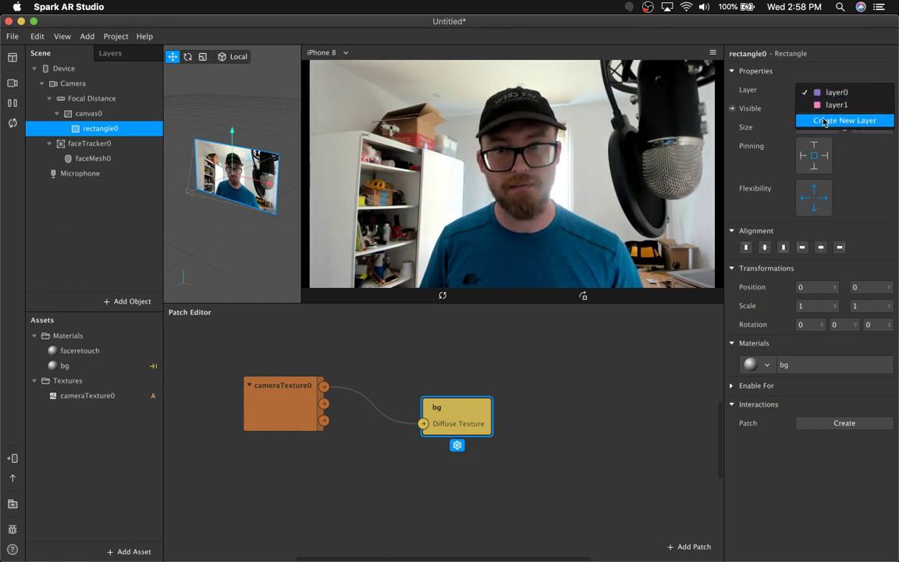
{"action": "left_click", "coordinate": [812, 105]}
{"action": "left_click", "coordinate": [482, 363]}
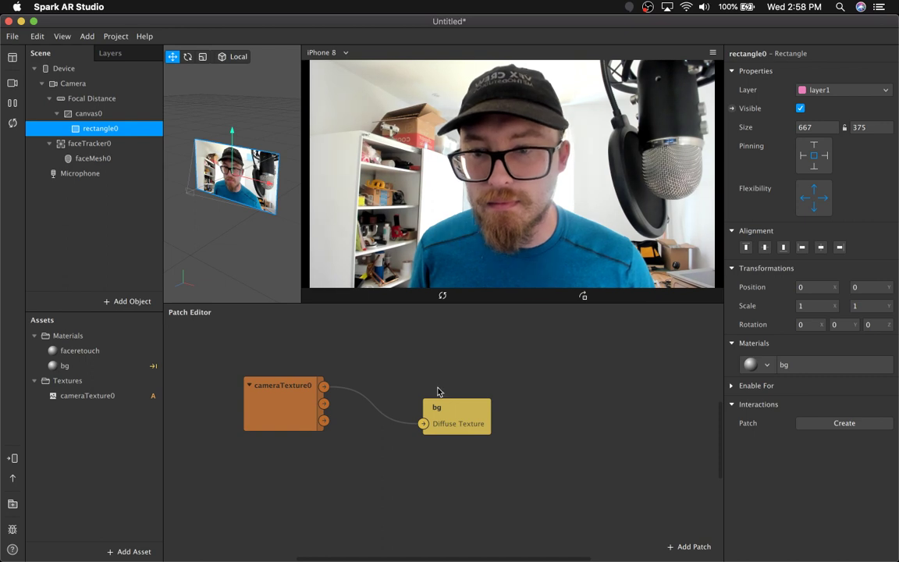
{"action": "left_click_drag", "start_coordinate": [459, 418], "coordinate": [454, 392]}
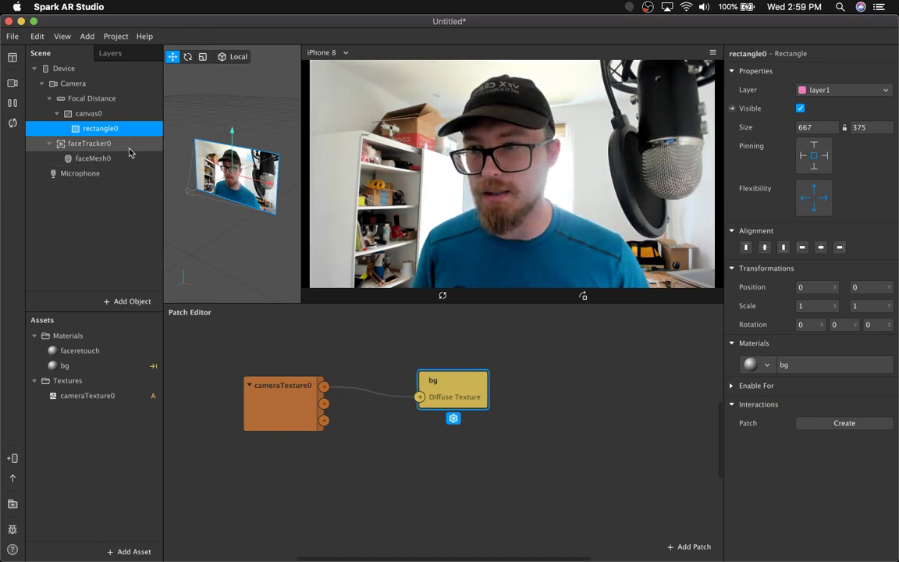
{"action": "left_click", "coordinate": [126, 147]}
{"action": "left_click", "coordinate": [128, 156]}
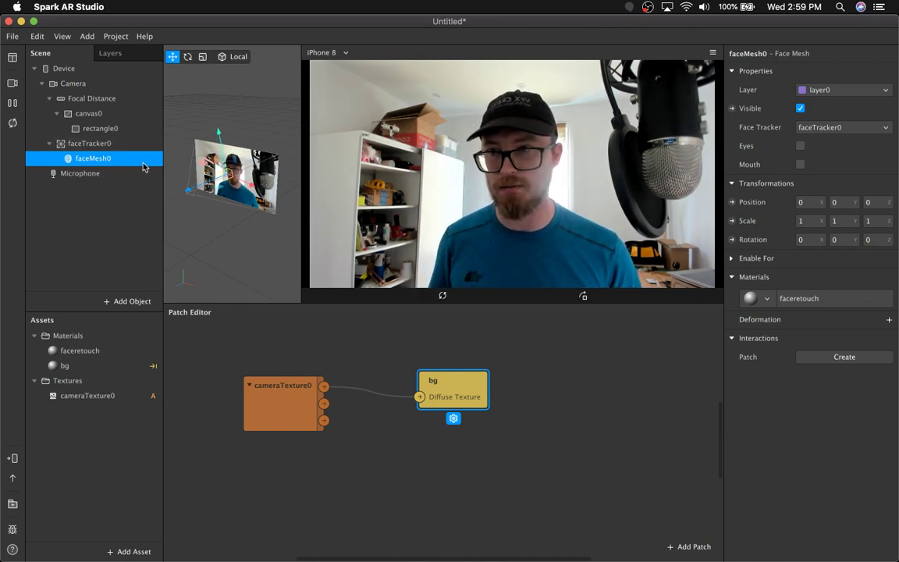
{"action": "key", "text": "ctrl+v"}
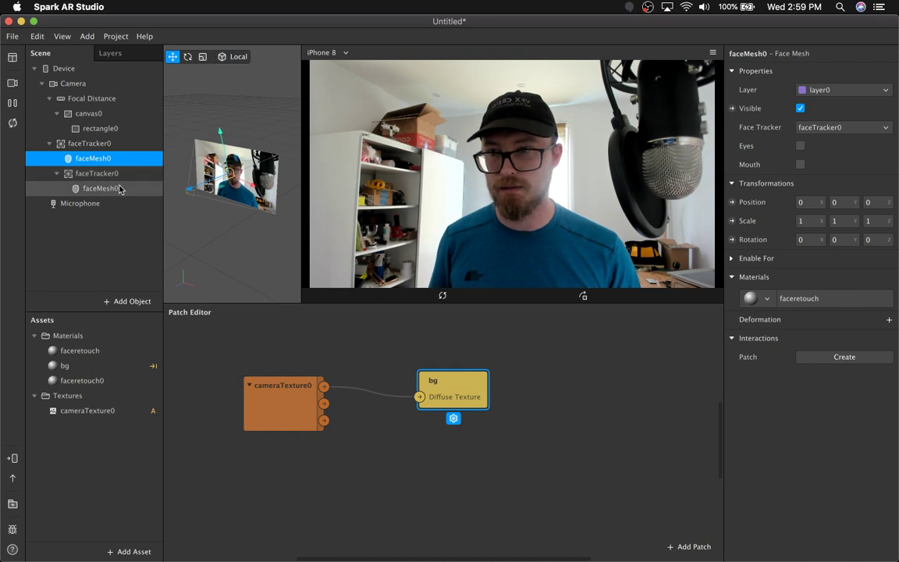
{"action": "key", "text": "super+z"}
{"action": "right_click", "coordinate": [116, 161]}
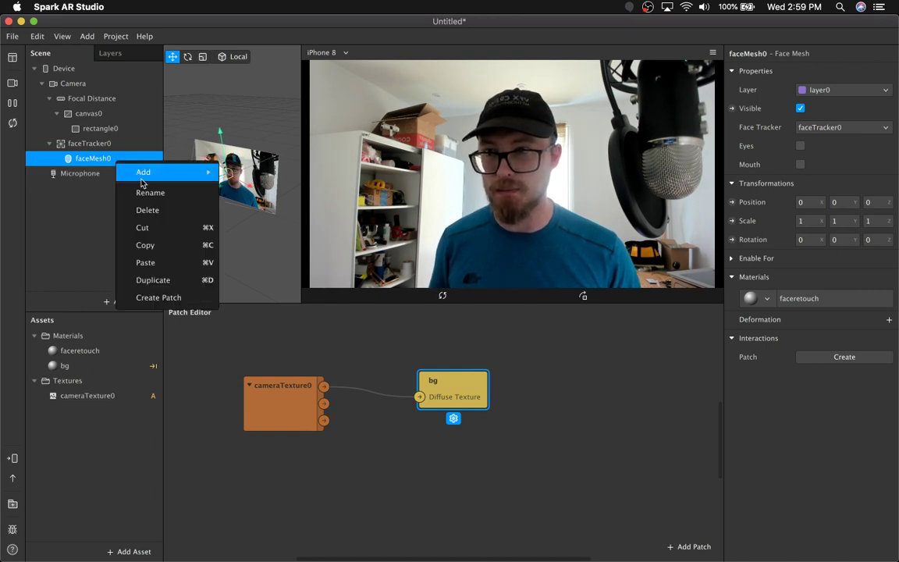
{"action": "left_click", "coordinate": [113, 277]}
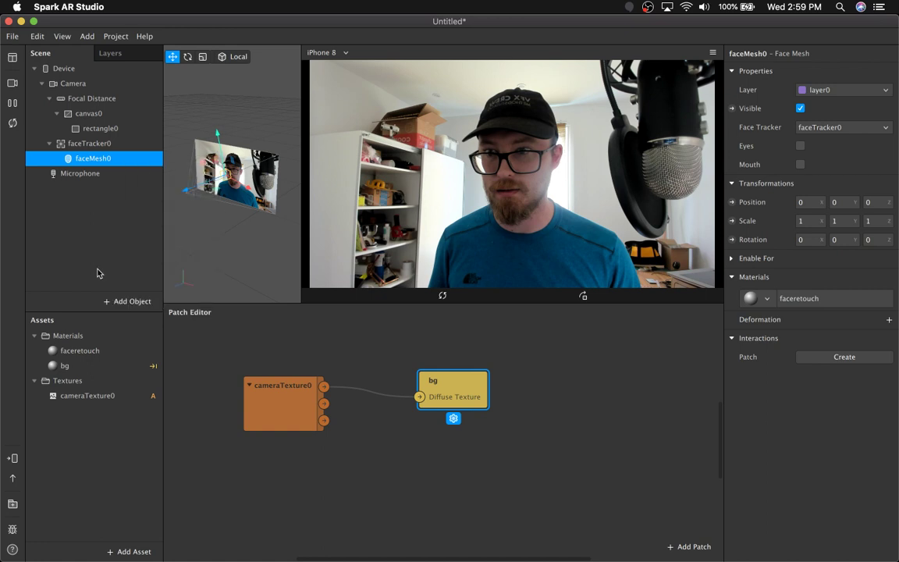
{"action": "left_click", "coordinate": [119, 146]}
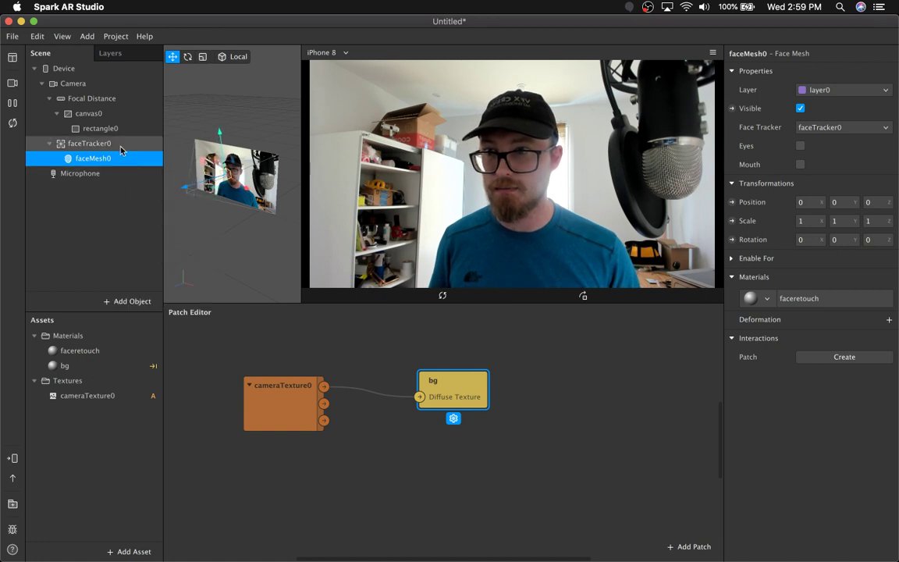
{"action": "left_click", "coordinate": [115, 160]}
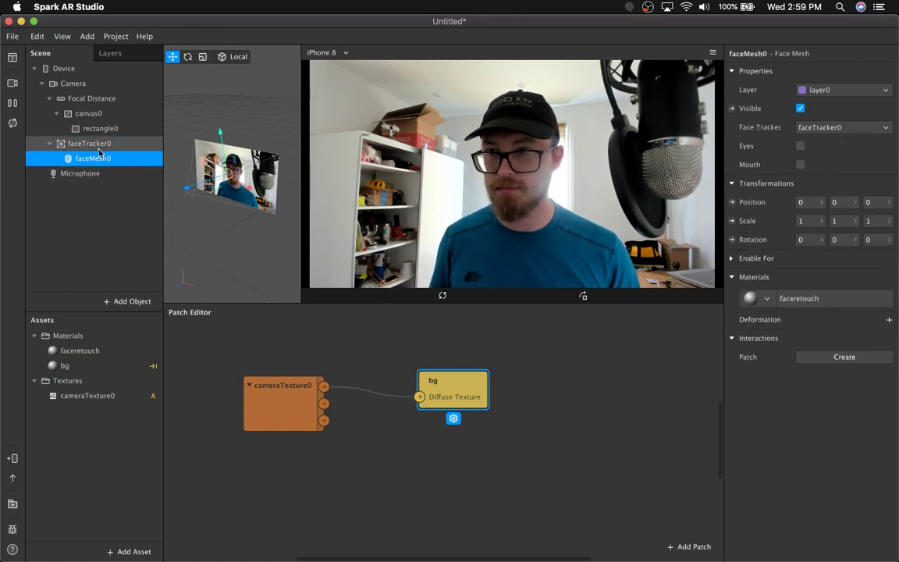
{"action": "right_click", "coordinate": [101, 145]}
Add a second face mesh, faceMesh1, under faceTracker0.
{"action": "mouse_move", "coordinate": [169, 152]}
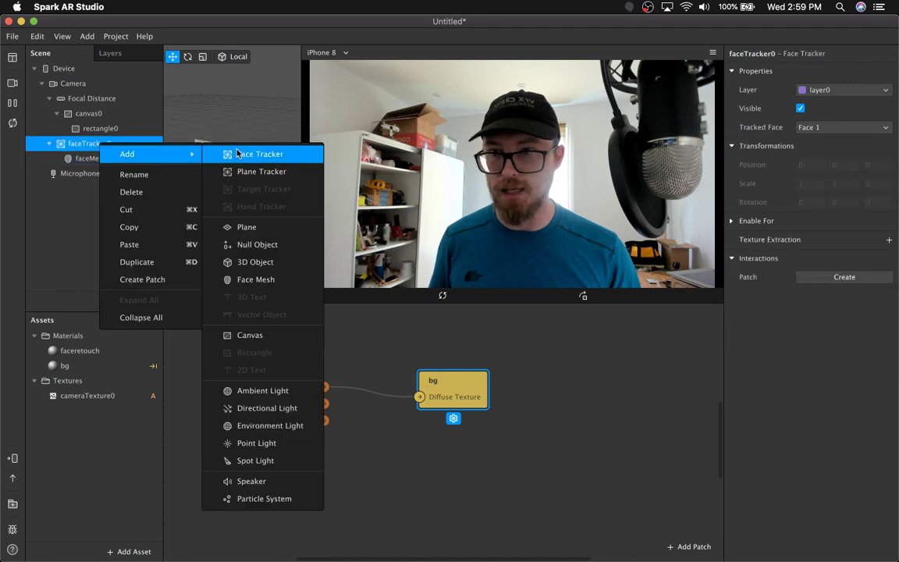
{"action": "left_click", "coordinate": [251, 279]}
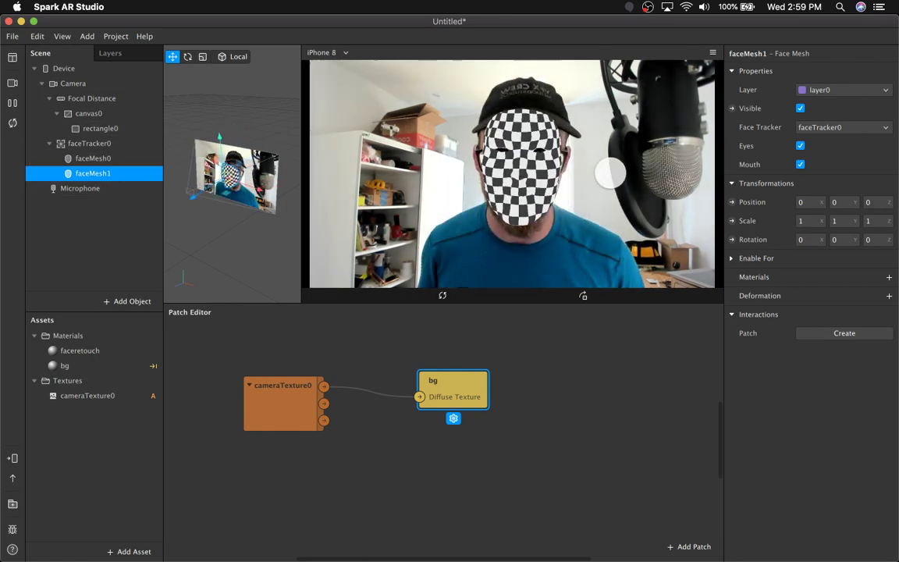
Uncheck Use Depth Test in bg's Advanced Render Options, then select faceMesh1.
{"action": "left_click", "coordinate": [92, 116]}
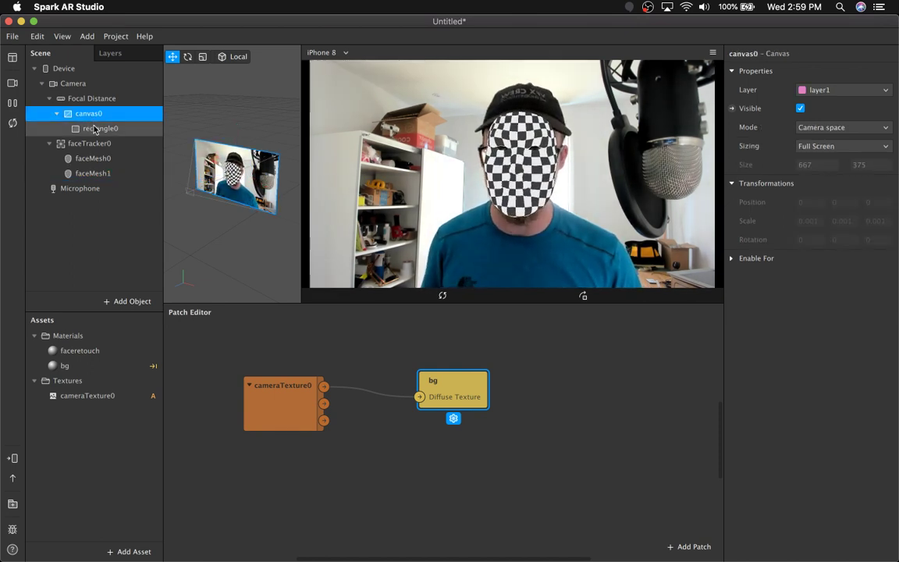
{"action": "left_click", "coordinate": [94, 129]}
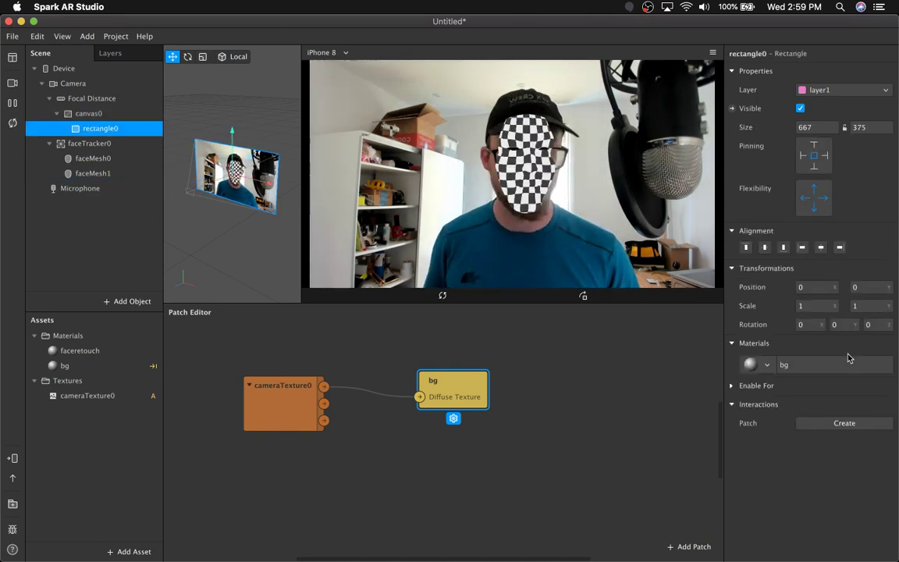
{"action": "left_click", "coordinate": [824, 366]}
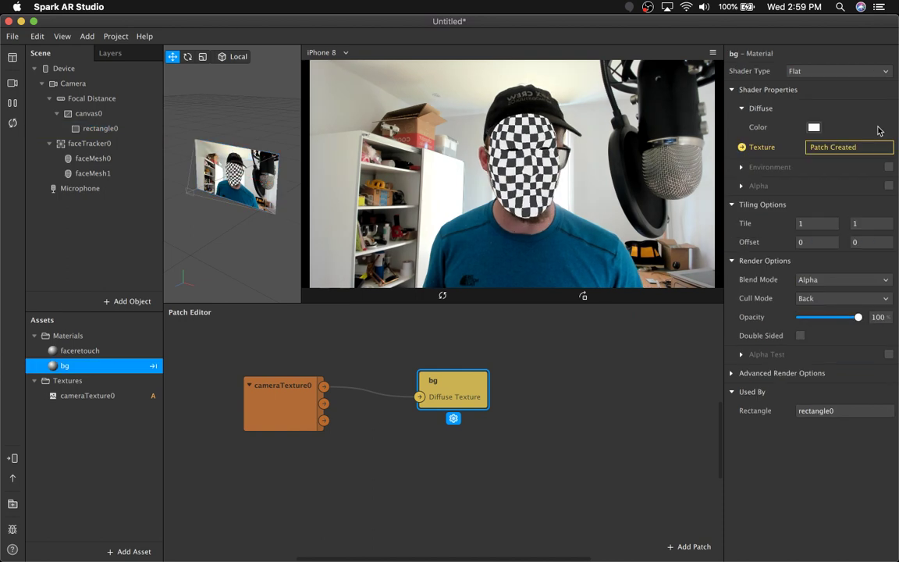
{"action": "left_click", "coordinate": [733, 375]}
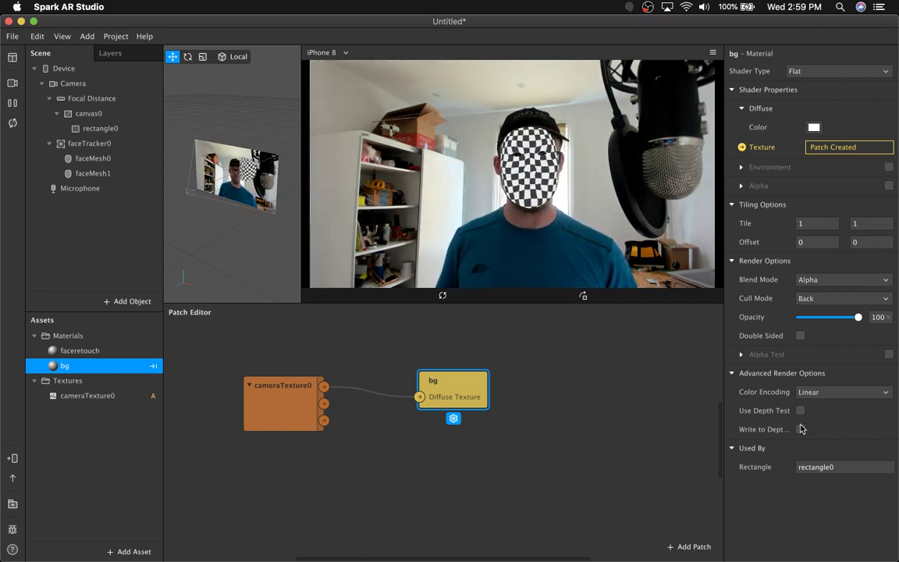
{"action": "left_click", "coordinate": [800, 412]}
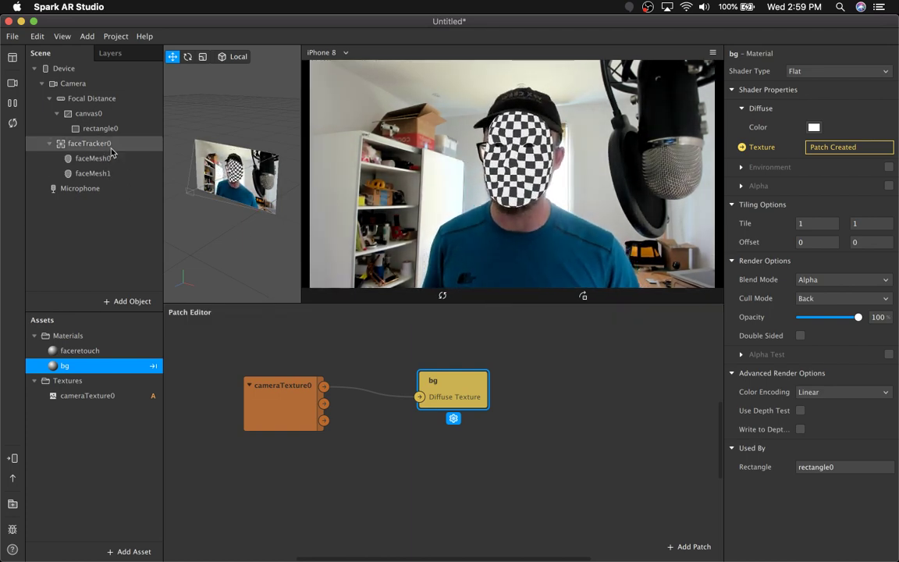
{"action": "left_click", "coordinate": [105, 173]}
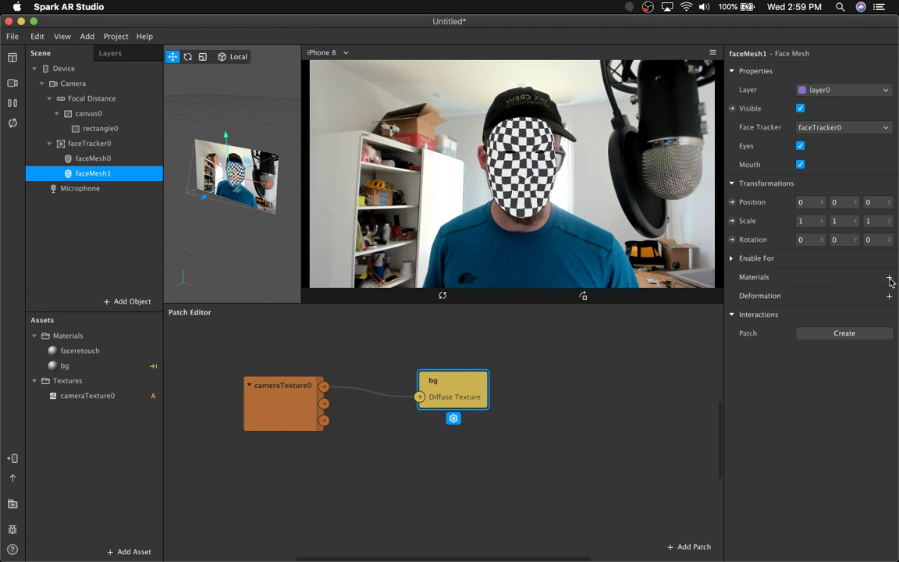
Assign faceMesh1 a new material and rename it face.
{"action": "left_click", "coordinate": [890, 279]}
{"action": "key", "text": "Down"}
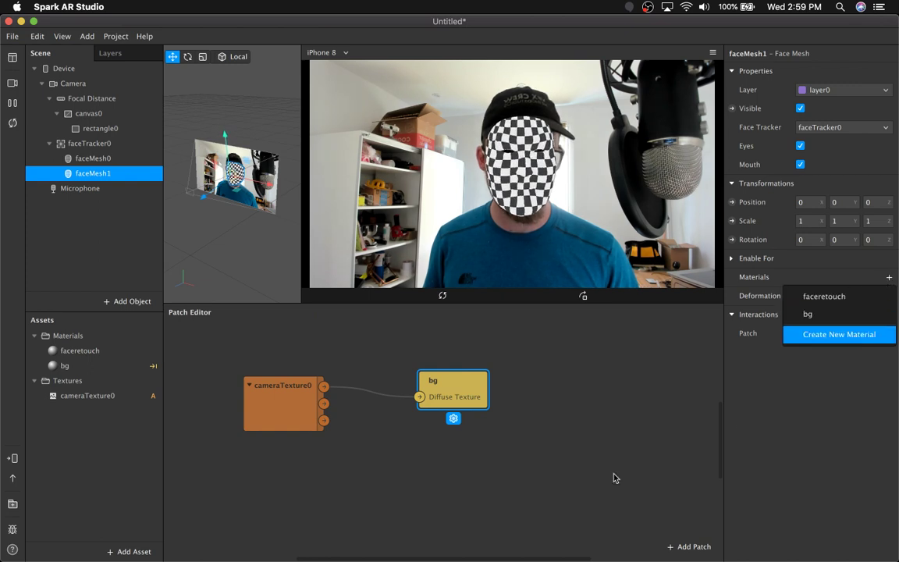
{"action": "key", "text": "Return"}
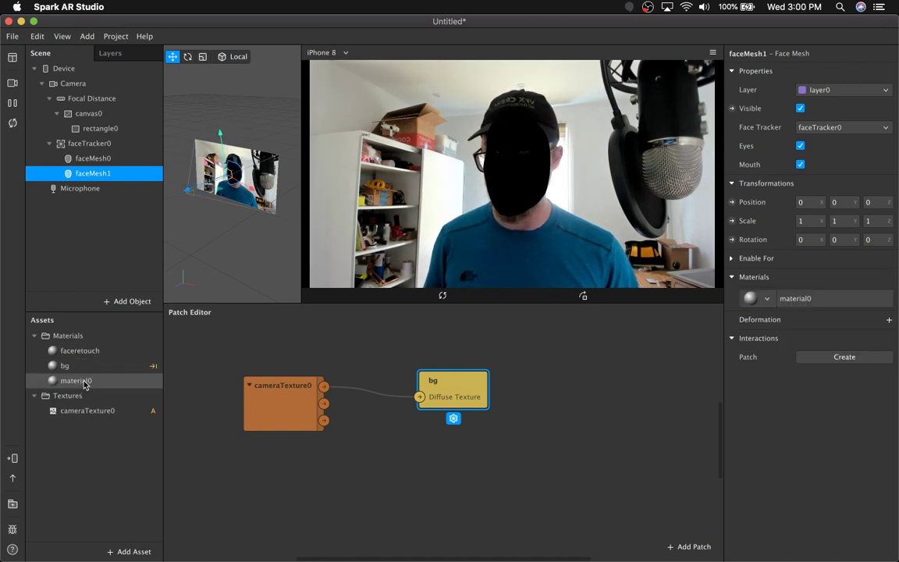
{"action": "left_click", "coordinate": [86, 383]}
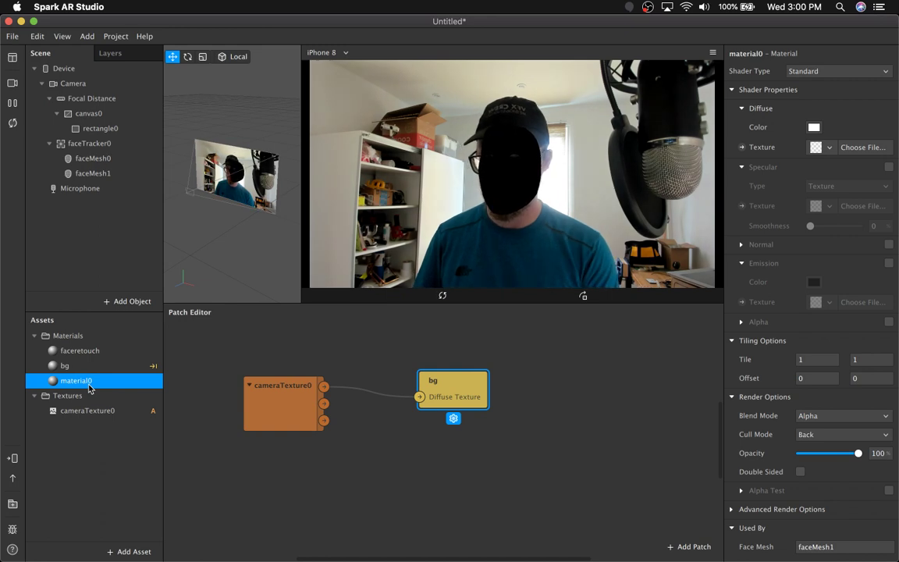
{"action": "double_click", "coordinate": [90, 382]}
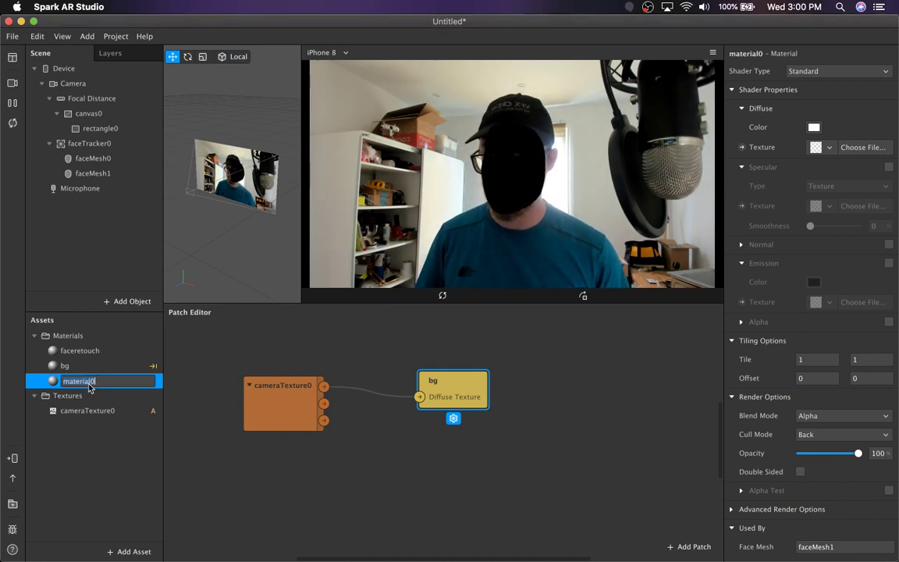
{"action": "type", "text": "face"}
{"action": "key", "text": "Return"}
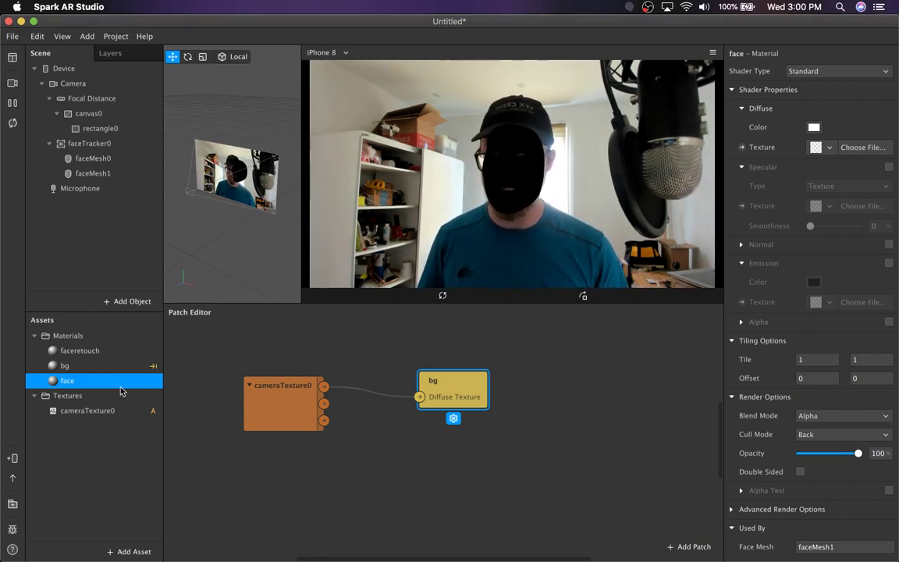
{"action": "left_click", "coordinate": [519, 474]}
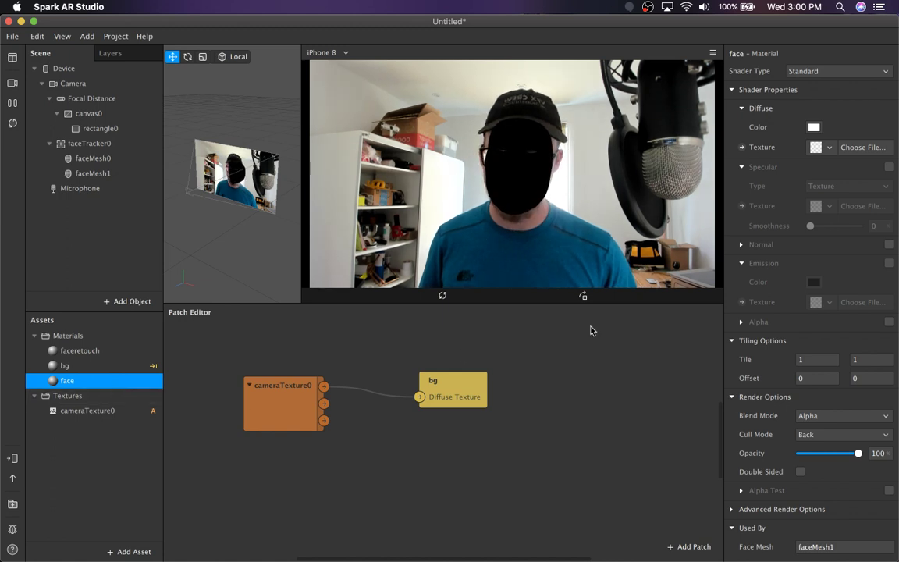
Set the face material to Flat shading and add its Diffuse Texture patch node.
{"action": "left_click", "coordinate": [827, 70]}
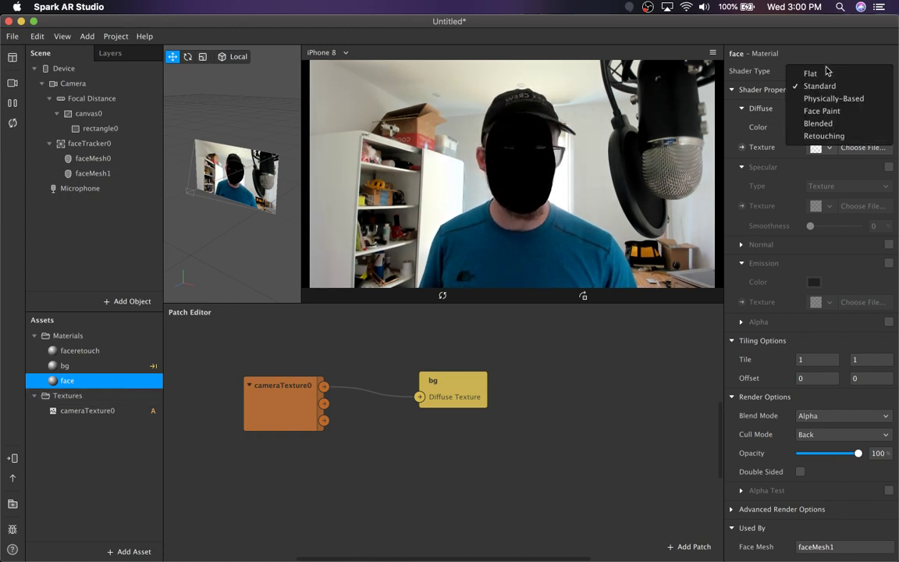
{"action": "left_click", "coordinate": [827, 74]}
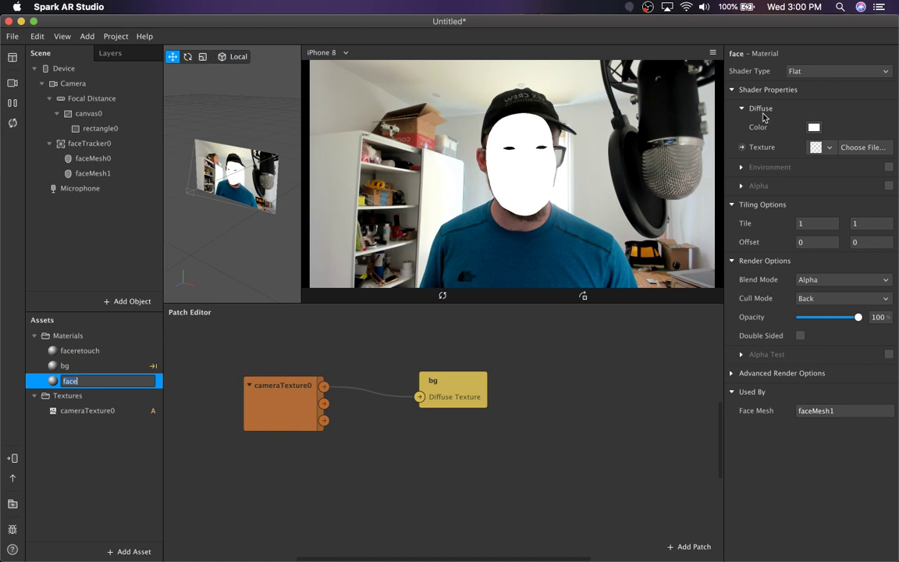
{"action": "left_click", "coordinate": [742, 148]}
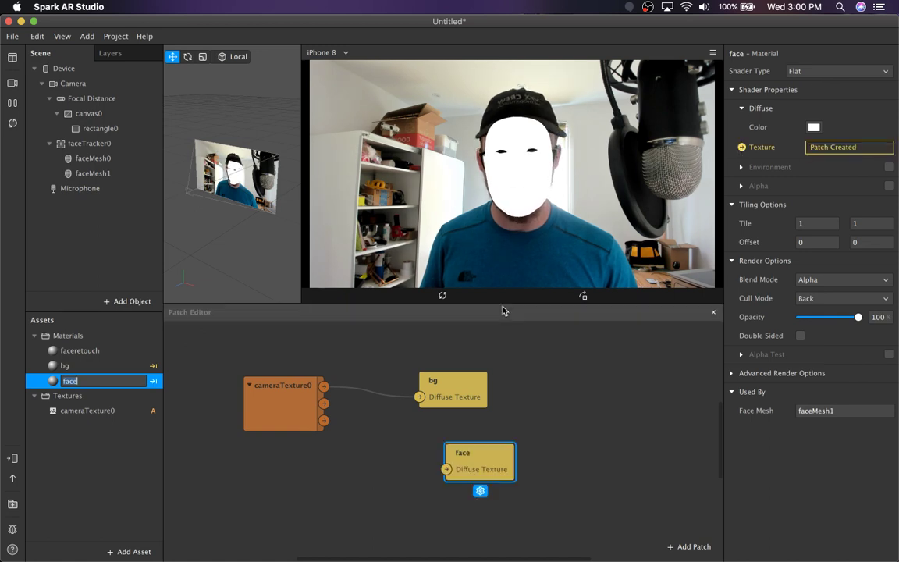
{"action": "left_click_drag", "start_coordinate": [463, 505], "coordinate": [450, 490]}
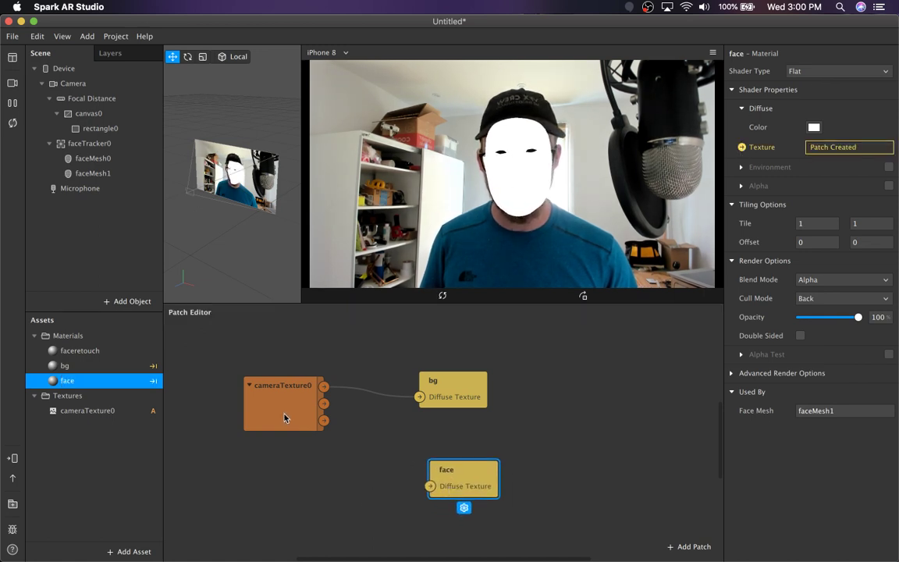
{"action": "left_click_drag", "start_coordinate": [285, 416], "coordinate": [282, 394]}
{"action": "left_click", "coordinate": [335, 460]}
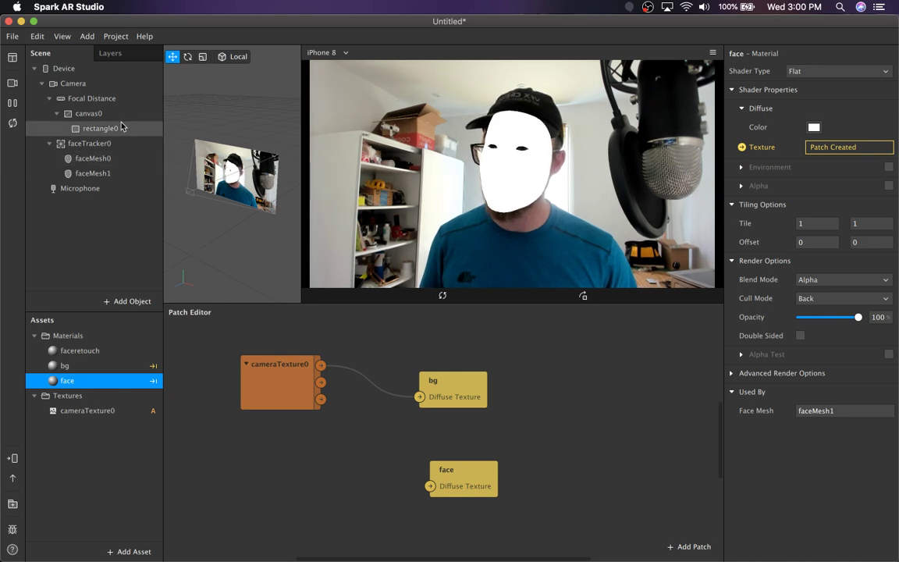
Add a texture extraction to faceTracker0.
{"action": "left_click", "coordinate": [94, 113]}
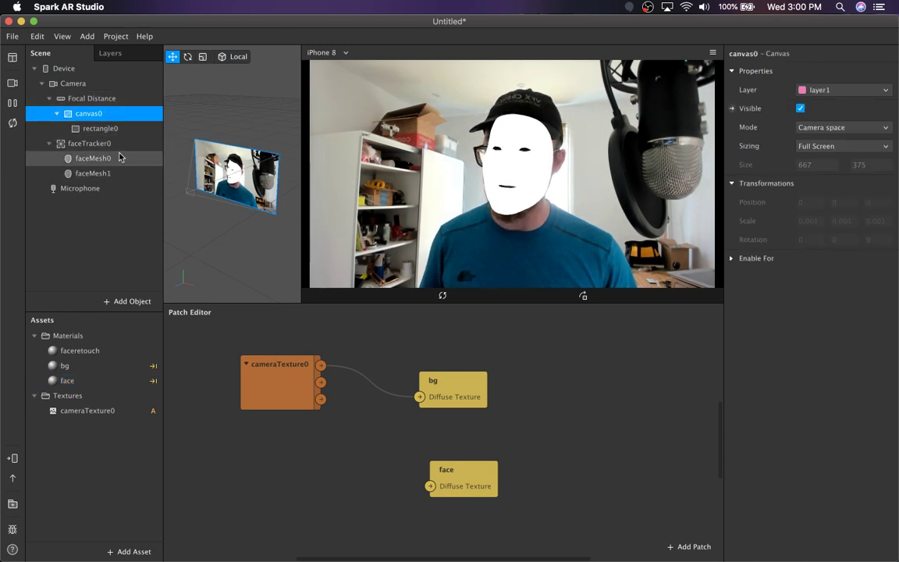
{"action": "left_click", "coordinate": [124, 147]}
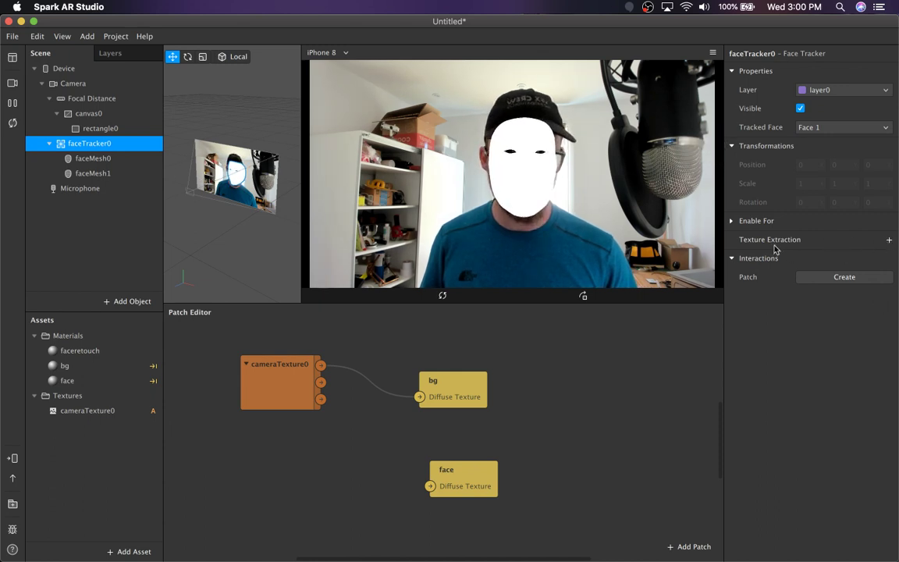
{"action": "left_click", "coordinate": [889, 242]}
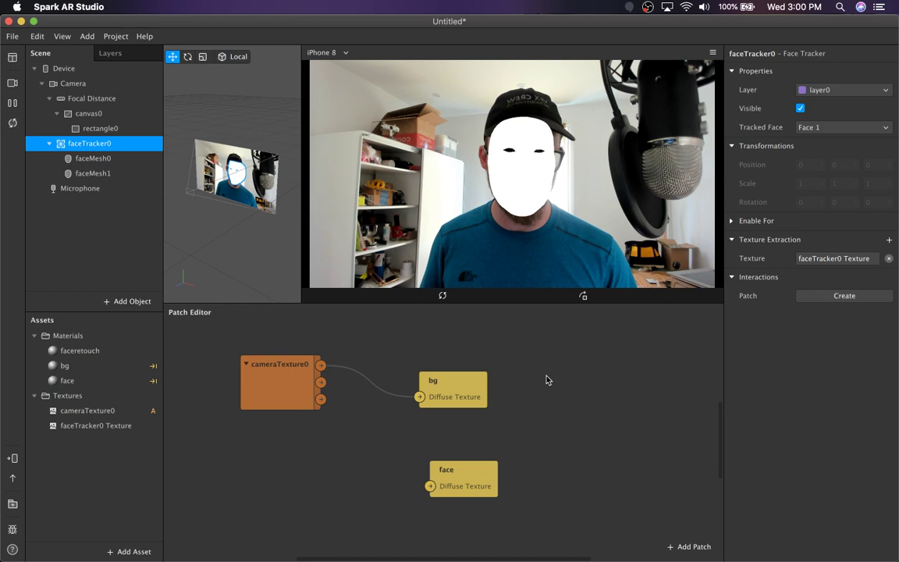
Place the faceTracker0 Texture node in the graph and feed it to face's Diffuse Texture.
{"action": "left_click", "coordinate": [86, 427]}
{"action": "left_click_drag", "start_coordinate": [86, 427], "coordinate": [430, 485]}
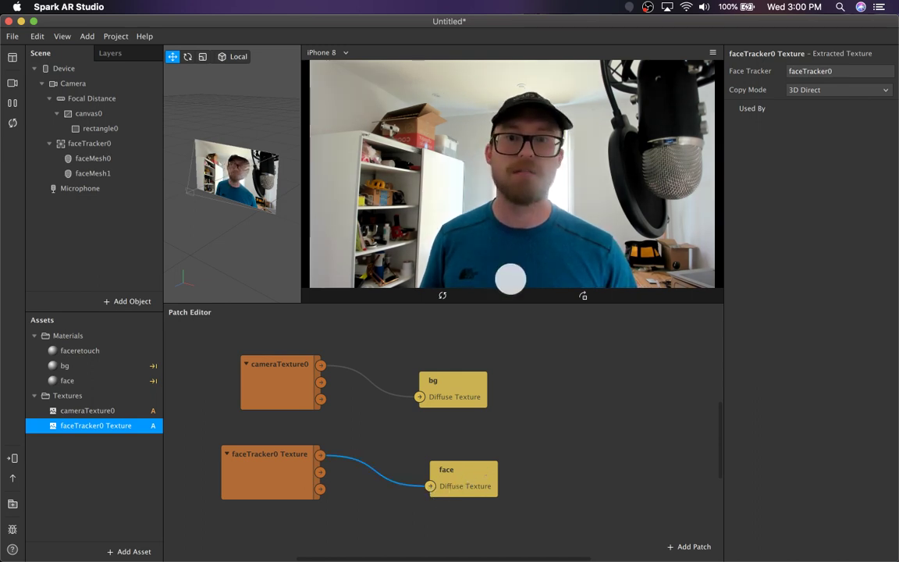
{"action": "left_click_drag", "start_coordinate": [266, 385], "coordinate": [293, 360]}
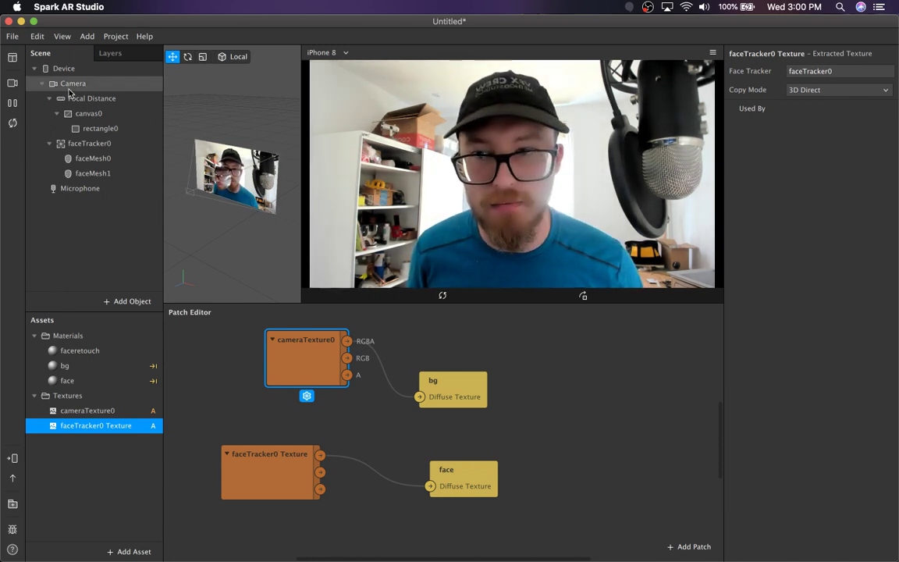
{"action": "left_click", "coordinate": [93, 114]}
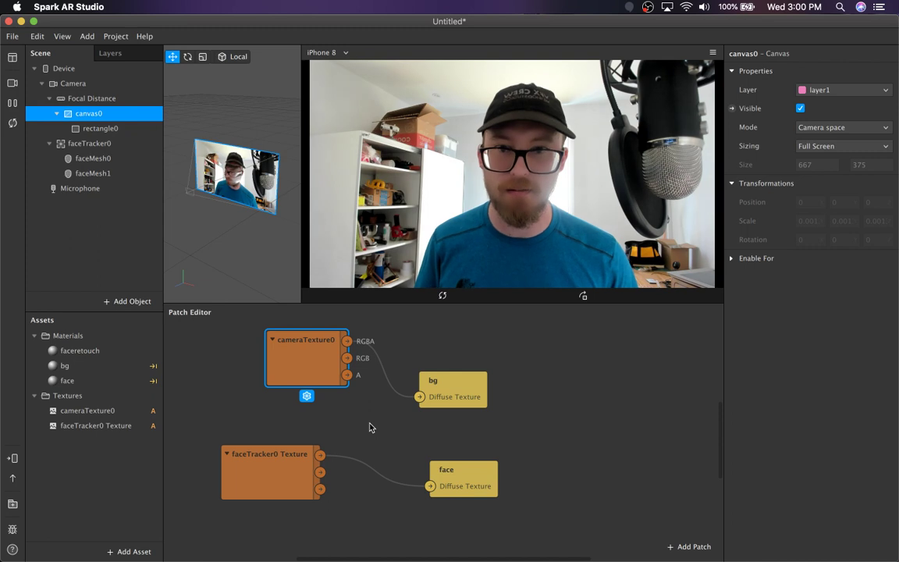
{"action": "left_click_drag", "start_coordinate": [285, 480], "coordinate": [346, 489]}
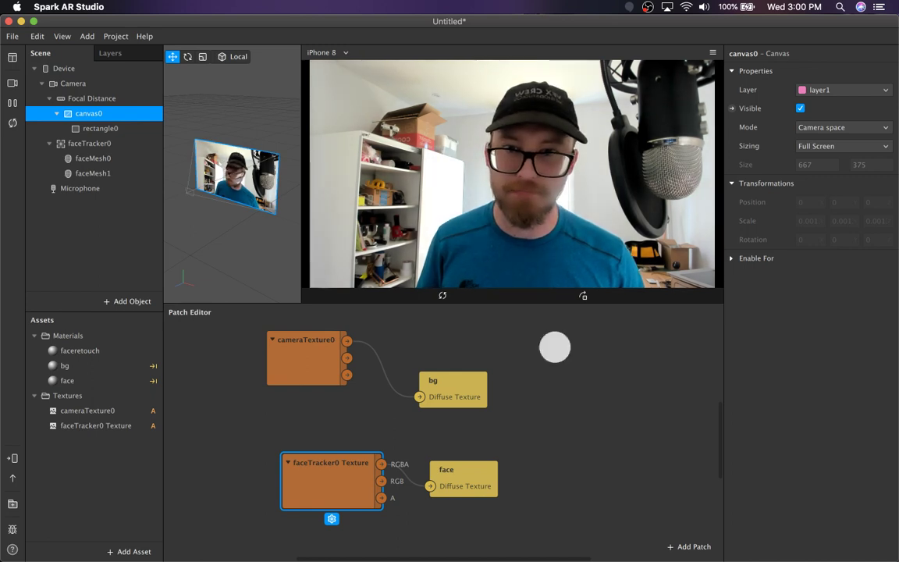
{"action": "left_click_drag", "start_coordinate": [428, 384], "coordinate": [435, 345]}
{"action": "left_click_drag", "start_coordinate": [329, 473], "coordinate": [259, 474]}
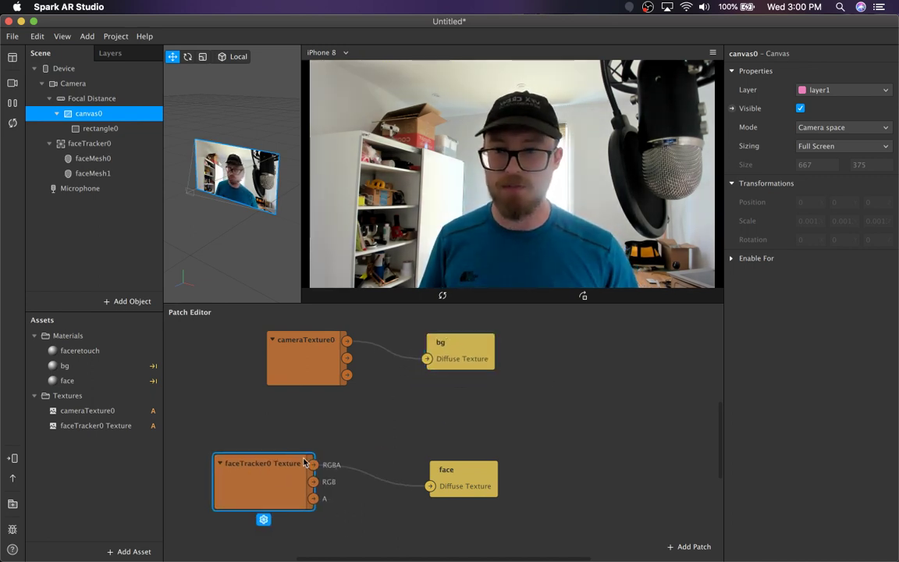
Rearrange the cameraTexture0 and faceTracker0 Texture nodes to tidy the patch graph.
{"action": "left_click", "coordinate": [473, 473]}
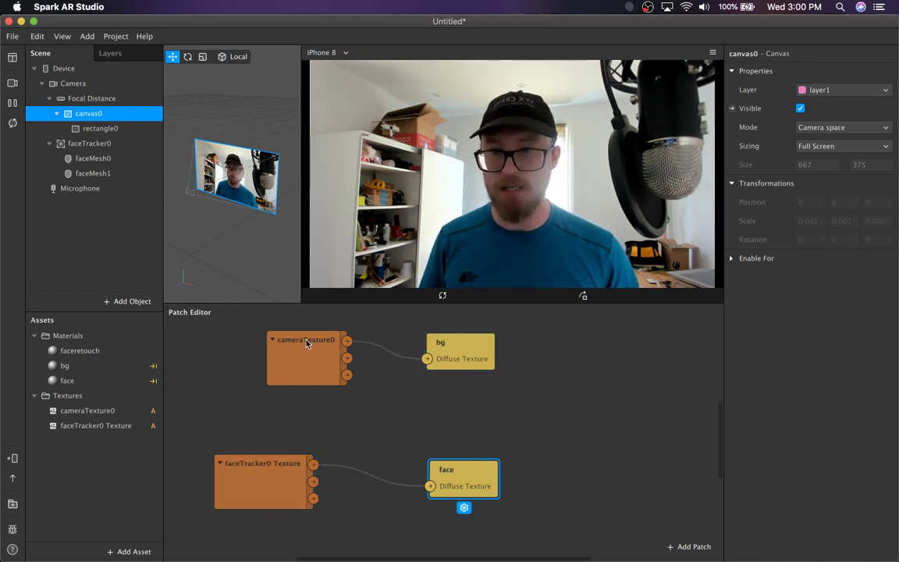
{"action": "left_click_drag", "start_coordinate": [307, 343], "coordinate": [210, 344]}
{"action": "left_click_drag", "start_coordinate": [372, 301], "coordinate": [321, 535]}
{"action": "left_click_drag", "start_coordinate": [387, 339], "coordinate": [339, 541]}
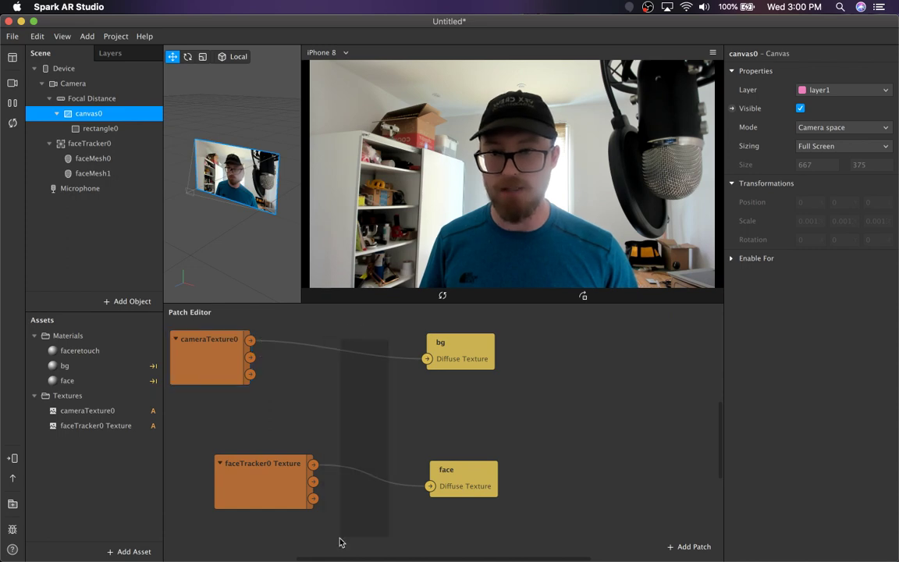
{"action": "left_click_drag", "start_coordinate": [244, 491], "coordinate": [201, 469]}
{"action": "left_click", "coordinate": [391, 456]}
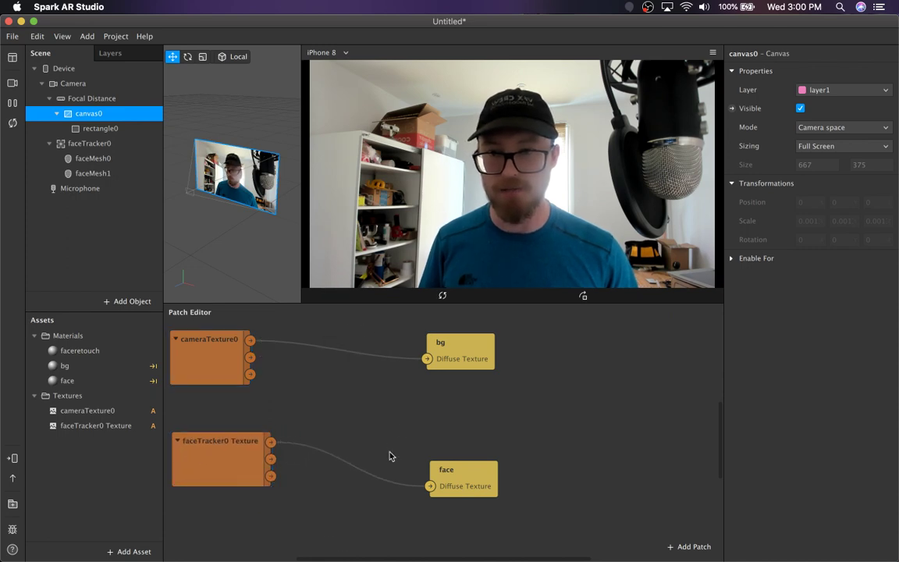
{"action": "left_click", "coordinate": [194, 535]}
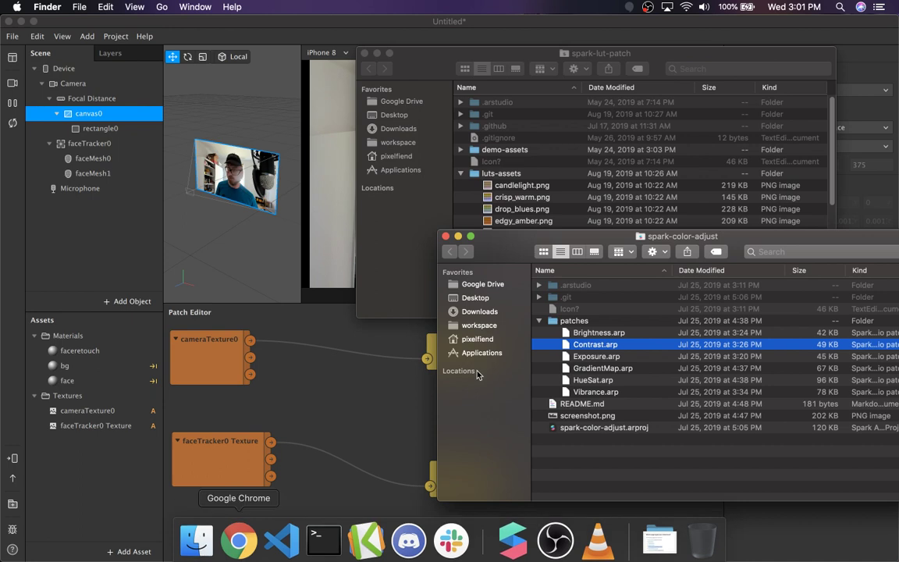
Drag patches/Contrast.arp from the spark-color-adjust folder in Finder into the Assets panel and select it.
{"action": "left_click", "coordinate": [609, 367]}
{"action": "left_click", "coordinate": [605, 356]}
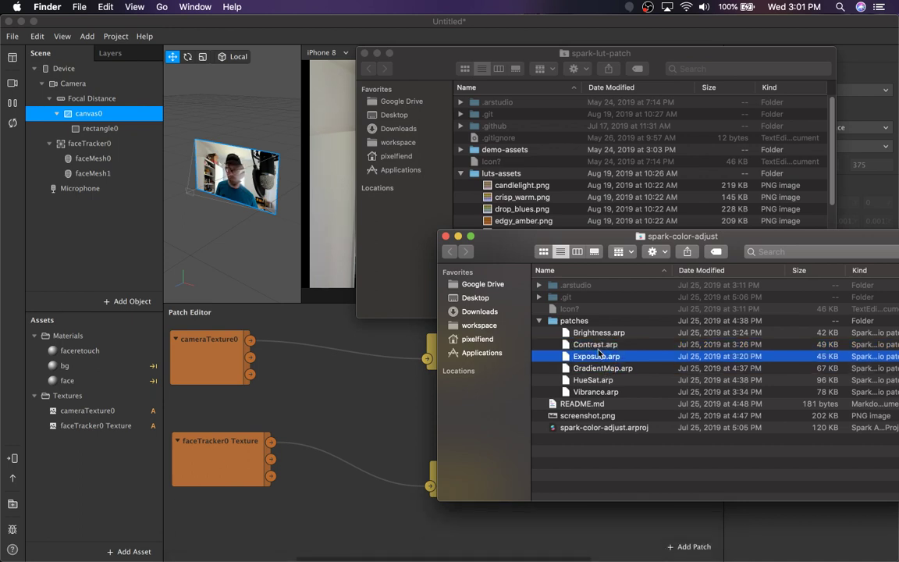
{"action": "left_click", "coordinate": [606, 346]}
{"action": "left_click_drag", "start_coordinate": [574, 359], "coordinate": [413, 404]}
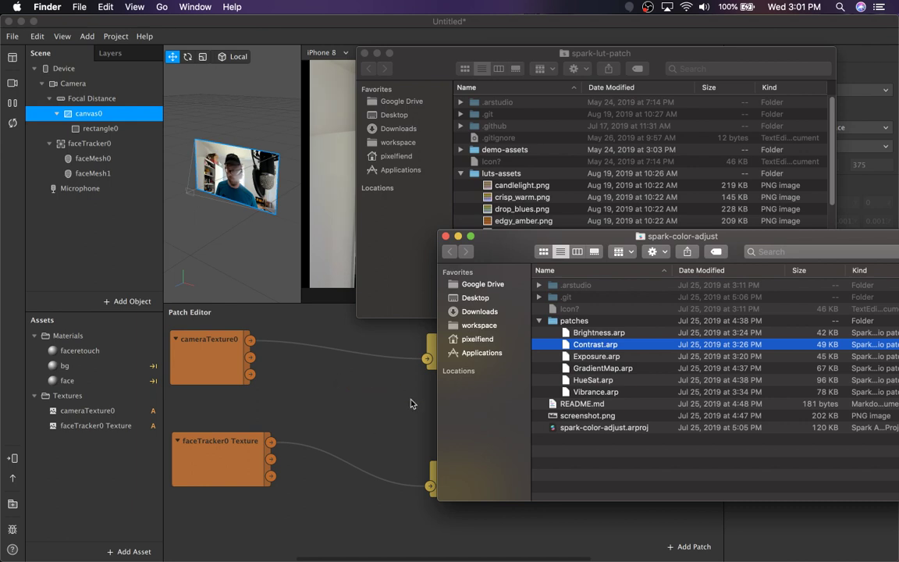
{"action": "left_click_drag", "start_coordinate": [269, 464], "coordinate": [103, 467]}
{"action": "left_click", "coordinate": [98, 466]}
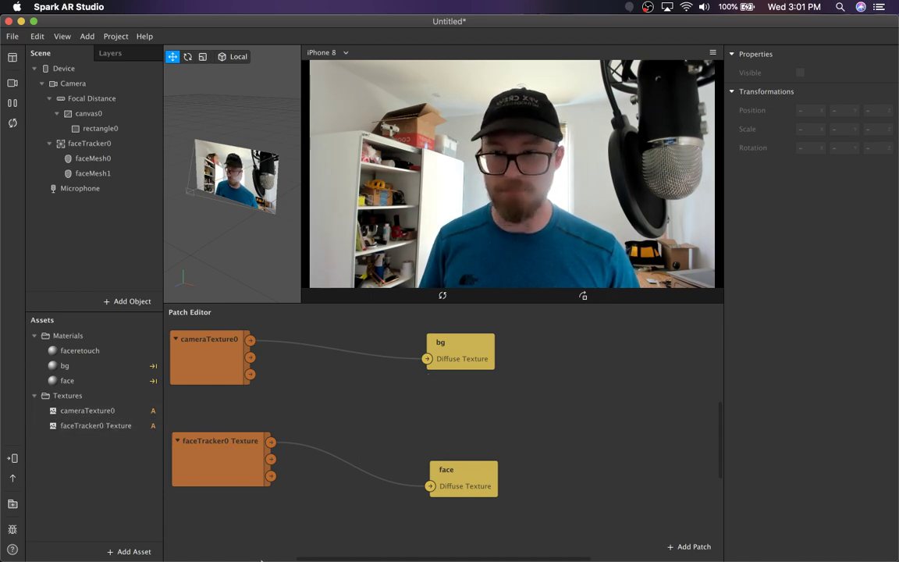
{"action": "left_click", "coordinate": [195, 536]}
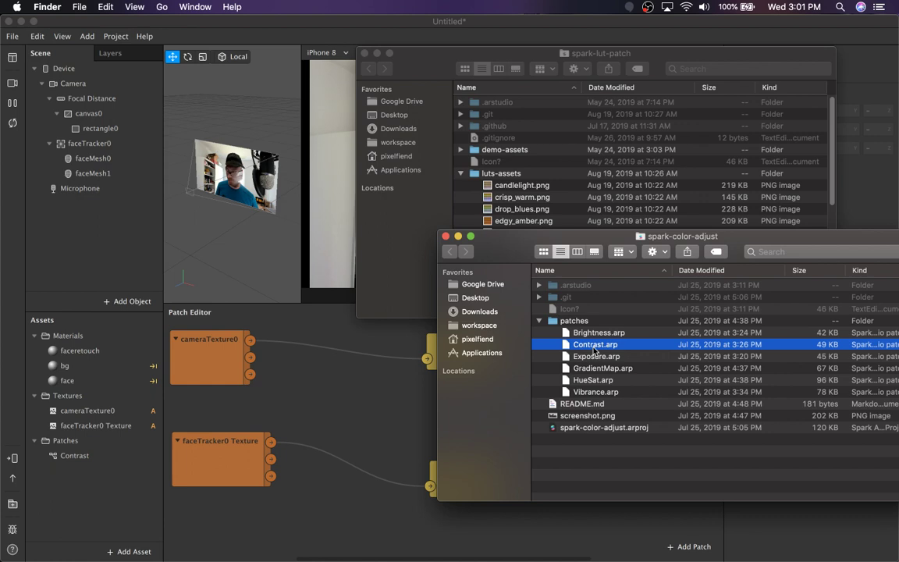
{"action": "left_click", "coordinate": [210, 523]}
Add a Contrast patch wiring cameraTexture0 into bg's Diffuse Texture.
{"action": "left_click_drag", "start_coordinate": [73, 456], "coordinate": [327, 341]}
{"action": "left_click_drag", "start_coordinate": [250, 340], "coordinate": [295, 355]}
{"action": "left_click_drag", "start_coordinate": [379, 352], "coordinate": [422, 365]}
Duplicate the Contrast patch and wire faceTracker0 Texture through it into face's Diffuse Texture.
{"action": "left_click", "coordinate": [334, 370]}
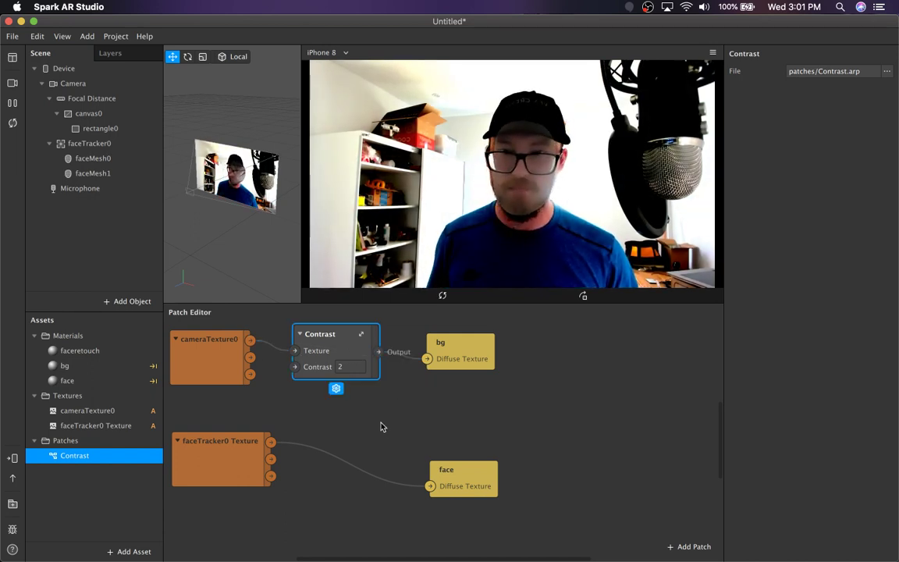
{"action": "key", "text": "cmd+d"}
{"action": "left_click_drag", "start_coordinate": [375, 396], "coordinate": [365, 478]}
{"action": "scroll", "coordinate": [395, 492], "scroll_direction": "left", "scroll_amount": 5}
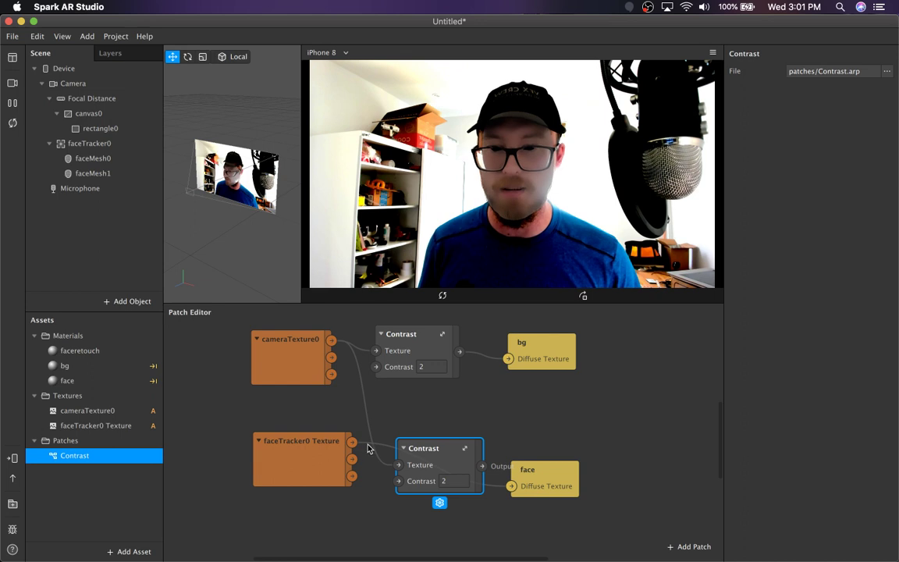
{"action": "left_click_drag", "start_coordinate": [352, 442], "coordinate": [400, 469]}
{"action": "left_click_drag", "start_coordinate": [481, 466], "coordinate": [512, 486]}
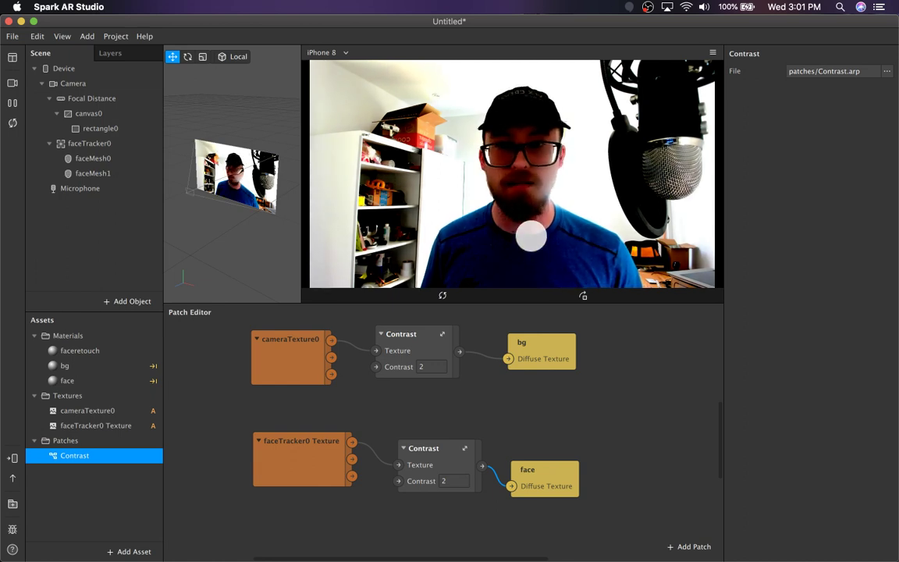
Reposition the top Contrast patch to tidy the graph.
{"action": "left_click_drag", "start_coordinate": [428, 338], "coordinate": [441, 357]}
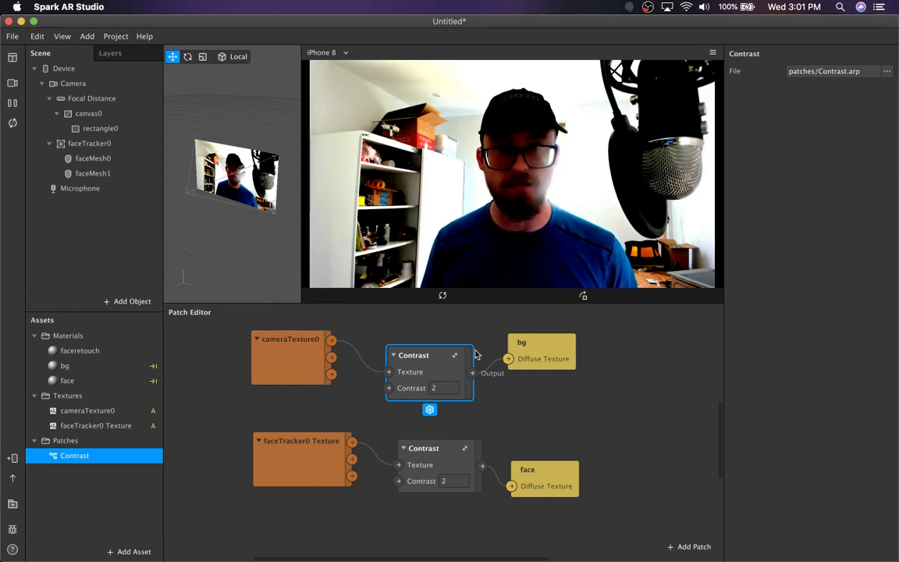
{"action": "left_click_drag", "start_coordinate": [440, 341], "coordinate": [438, 316]}
{"action": "left_click", "coordinate": [600, 374]}
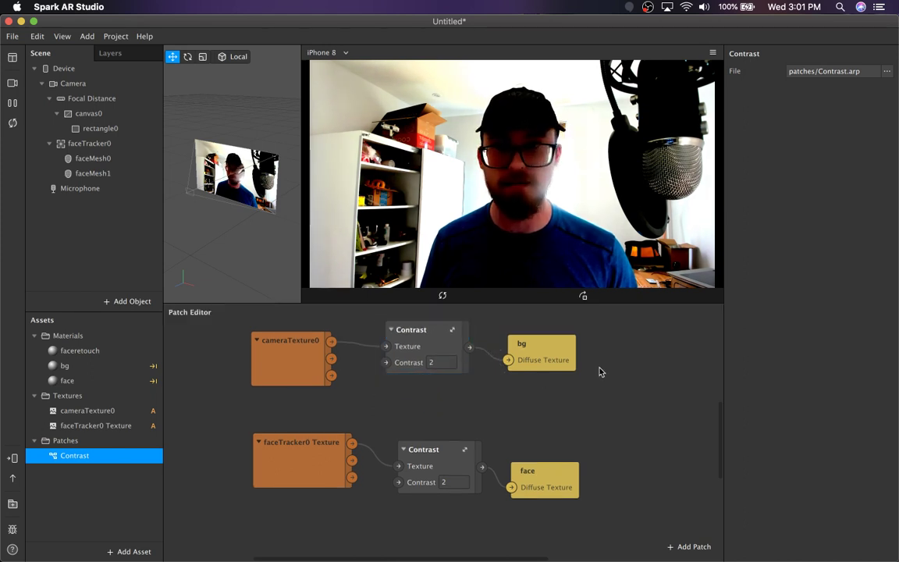